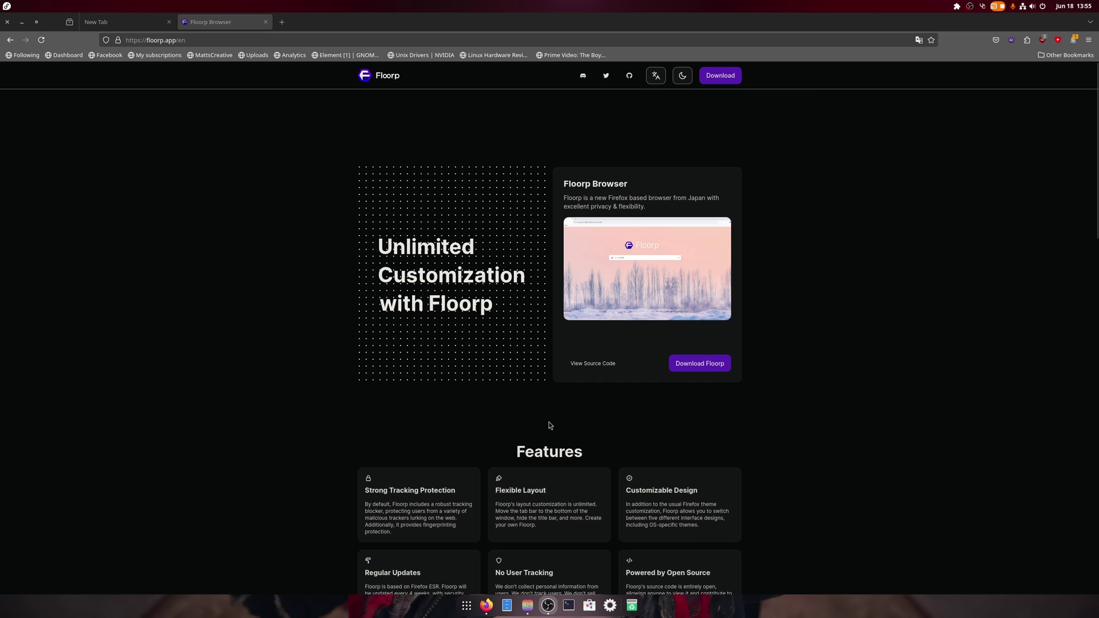
Step: Download the Linux x86/x64 Floorp tarball, floorp-11.14.1.linux-x86_64.tar.bz2, from Floorp's download page
{"action": "scroll", "coordinate": [548, 426], "scroll_direction": "down", "scroll_amount": 6}
{"action": "scroll", "coordinate": [537, 427], "scroll_direction": "up", "scroll_amount": 6}
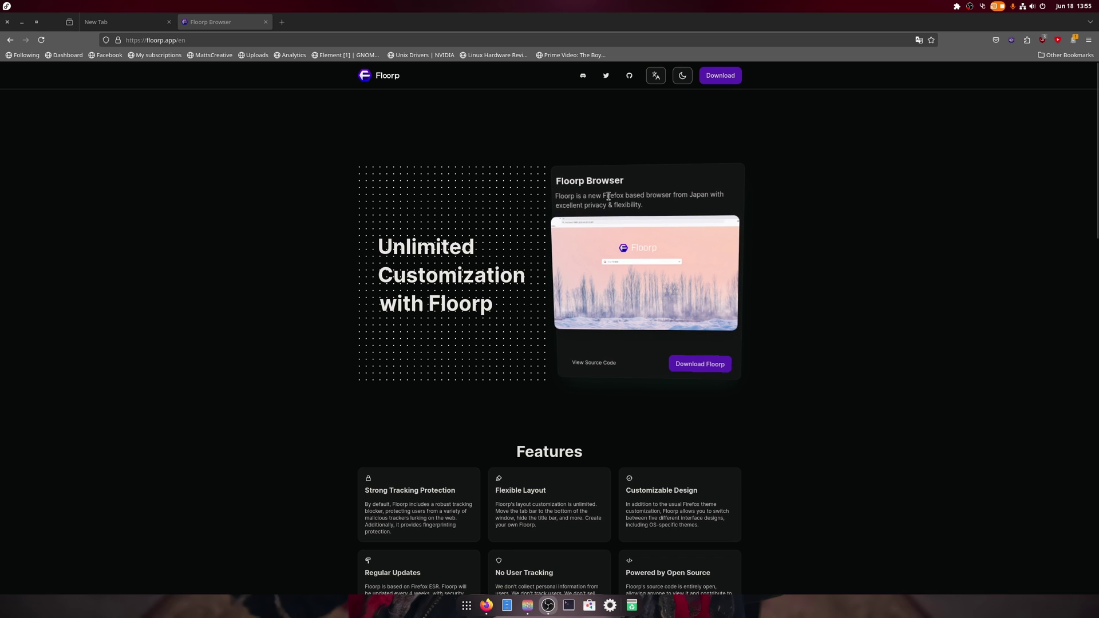
{"action": "scroll", "coordinate": [611, 209], "scroll_direction": "down", "scroll_amount": 4}
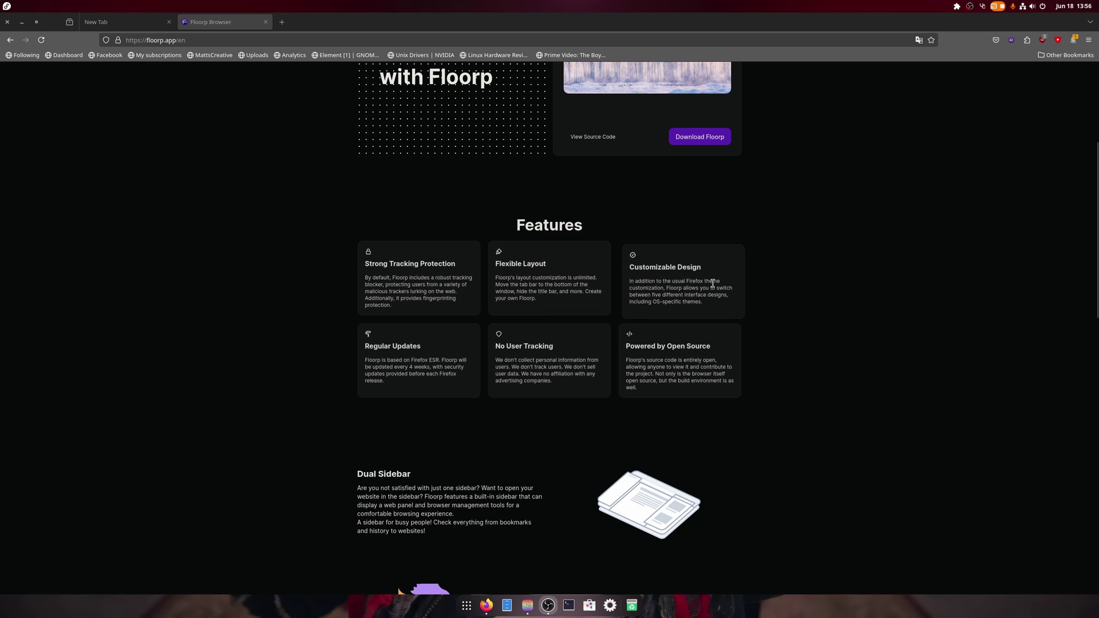
{"action": "scroll", "coordinate": [404, 412], "scroll_direction": "down", "scroll_amount": 10}
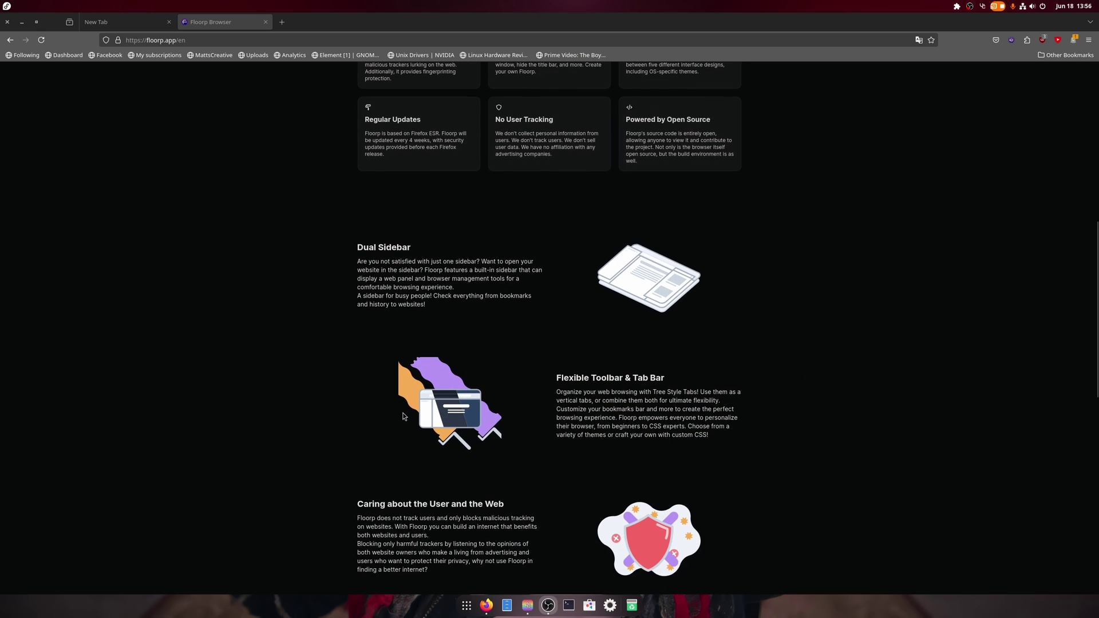
{"action": "scroll", "coordinate": [404, 415], "scroll_direction": "up", "scroll_amount": 7}
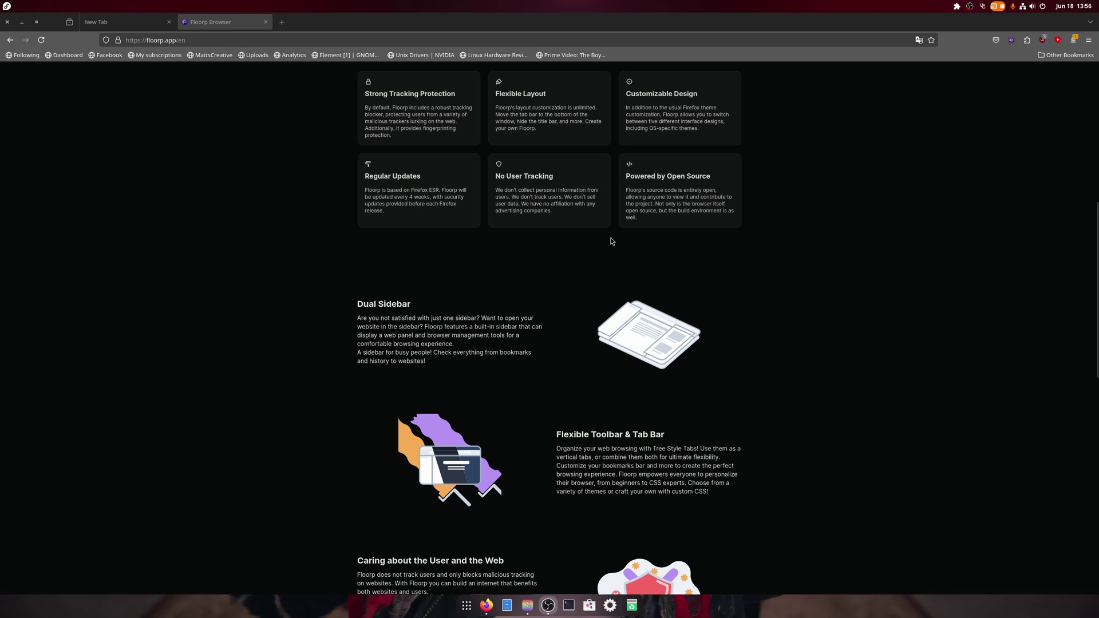
{"action": "scroll", "coordinate": [857, 281], "scroll_direction": "up", "scroll_amount": 7}
{"action": "left_click", "coordinate": [700, 363]}
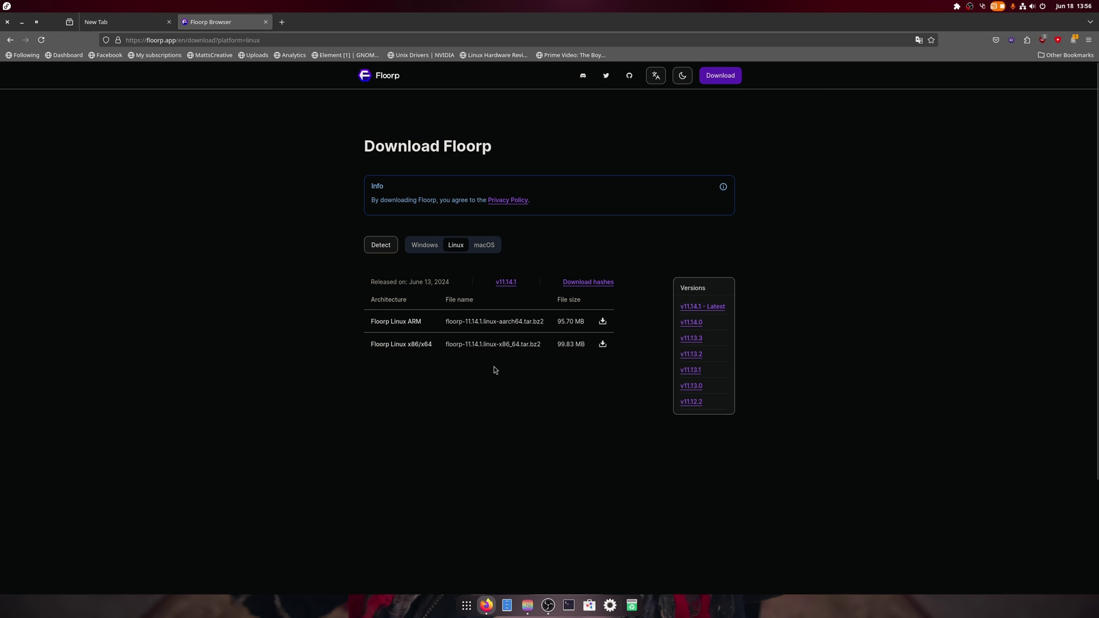
{"action": "left_click", "coordinate": [602, 344]}
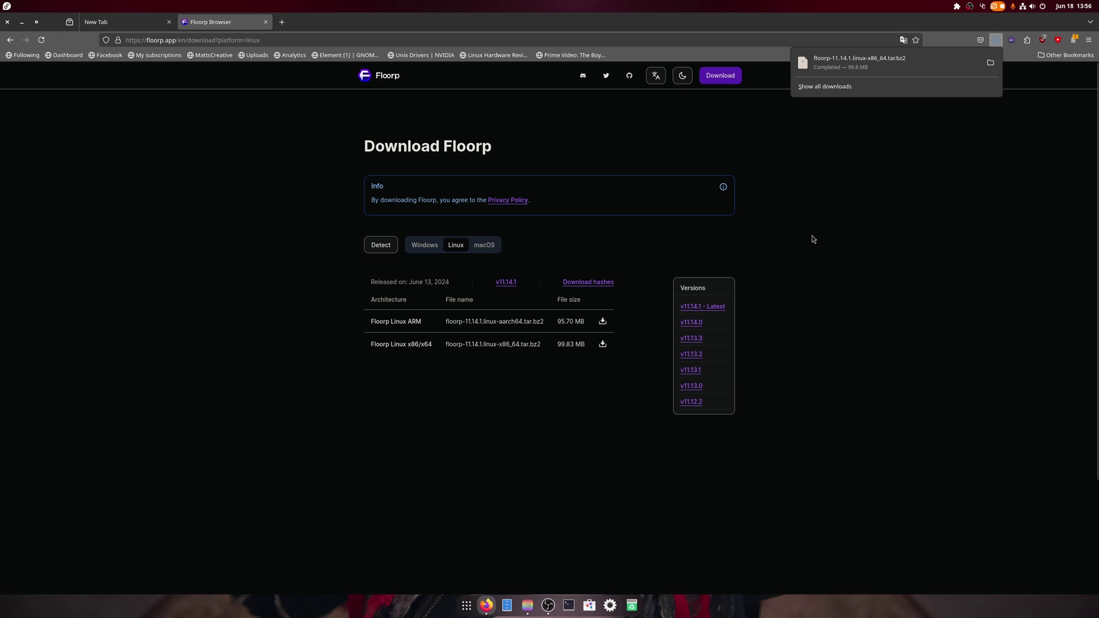
Step: Show the floorp-11.14.1.linux-x86_64.tar.bz2 download in its Downloads folder and open it with Ark
{"action": "left_click", "coordinate": [992, 64]}
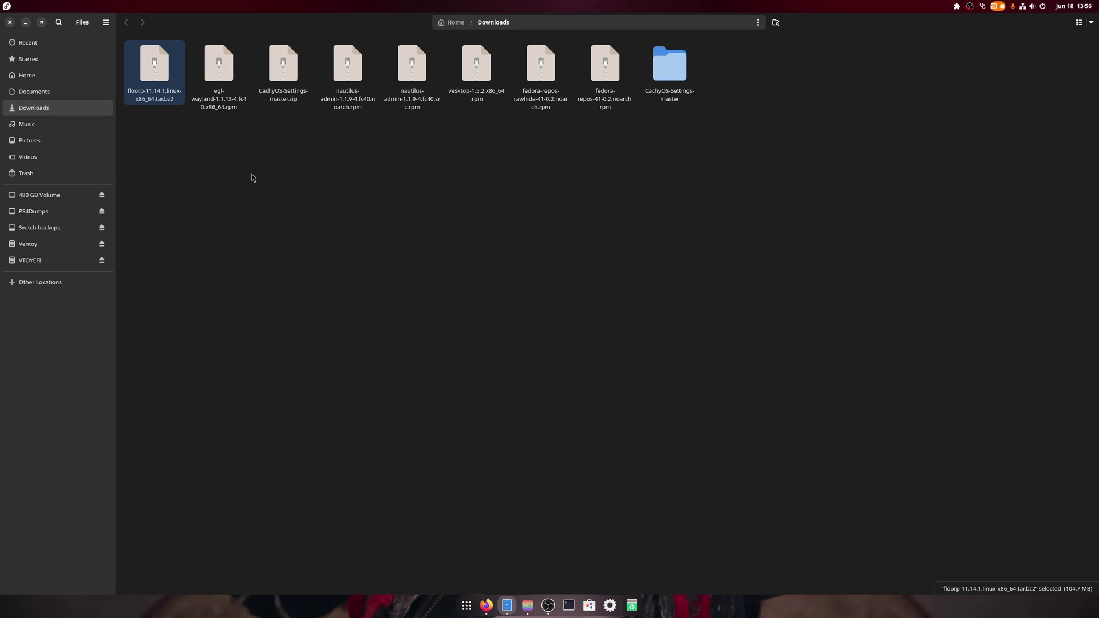
{"action": "right_click", "coordinate": [164, 60]}
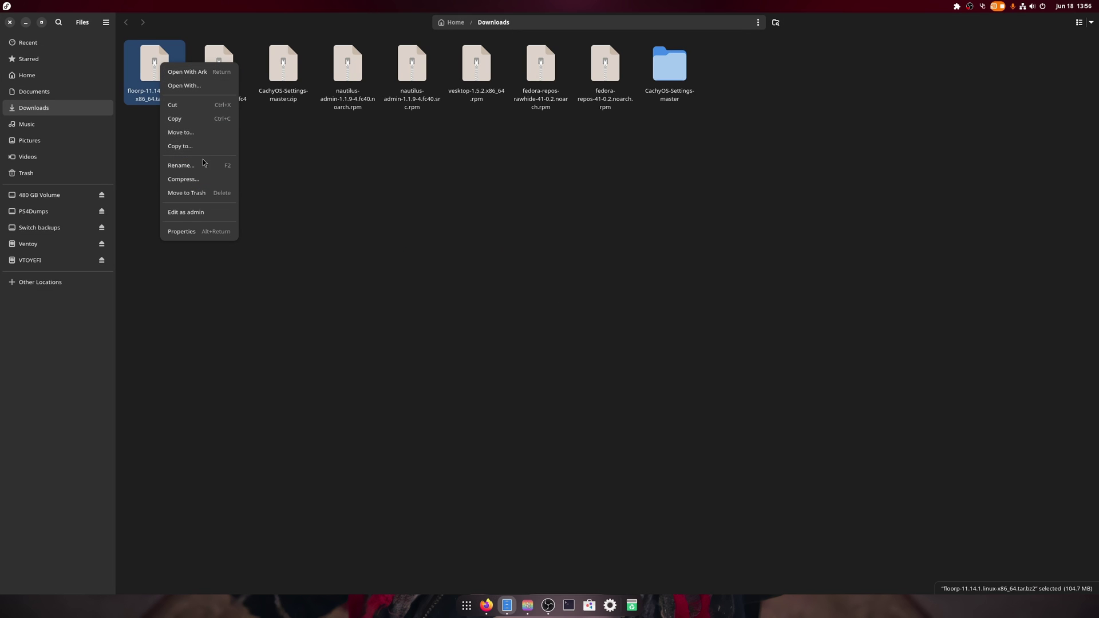
{"action": "left_click", "coordinate": [199, 78]}
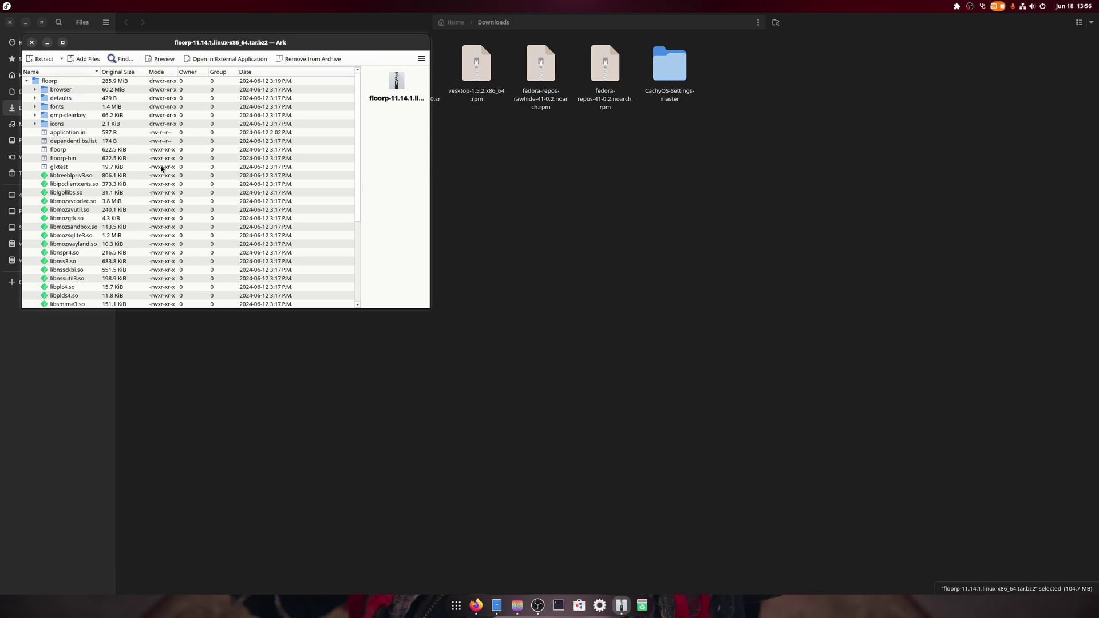
Step: Extract the floorp folder from the archive into Downloads
{"action": "left_click", "coordinate": [50, 81]}
{"action": "left_click", "coordinate": [37, 59]}
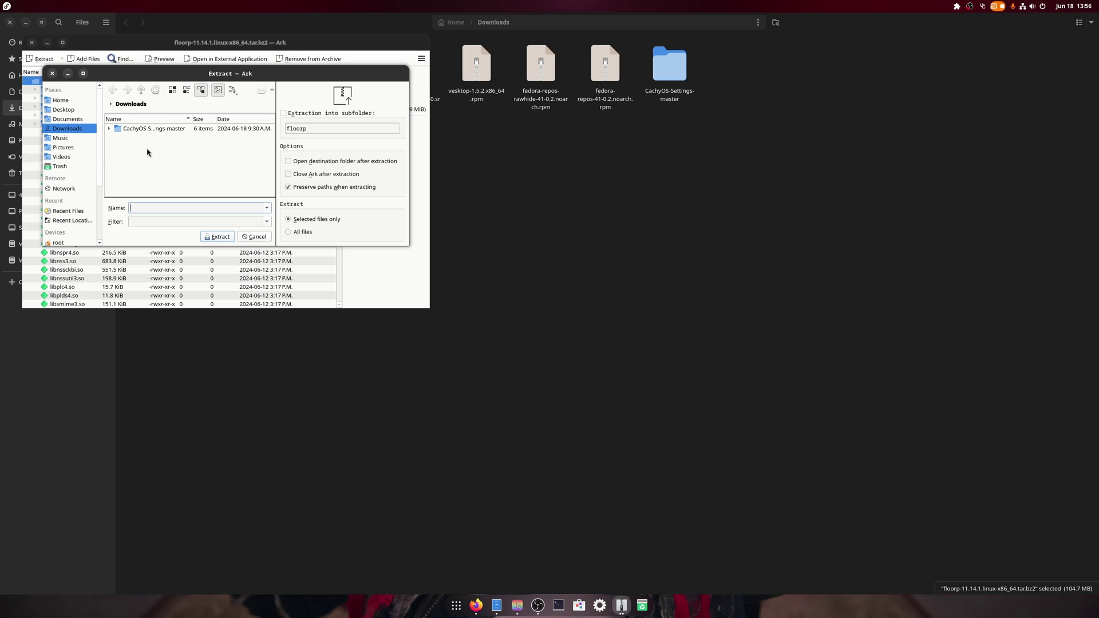
{"action": "left_click", "coordinate": [217, 236]}
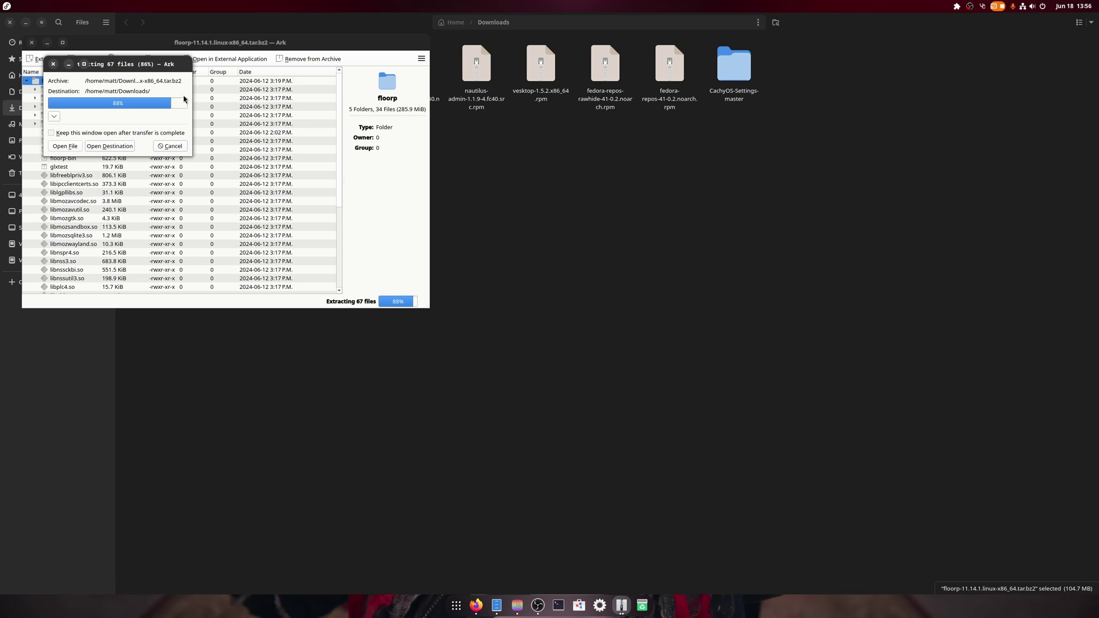
Step: Close Ark, then run floorp-bin from the extracted floorp folder to launch Floorp
{"action": "left_click", "coordinate": [31, 42]}
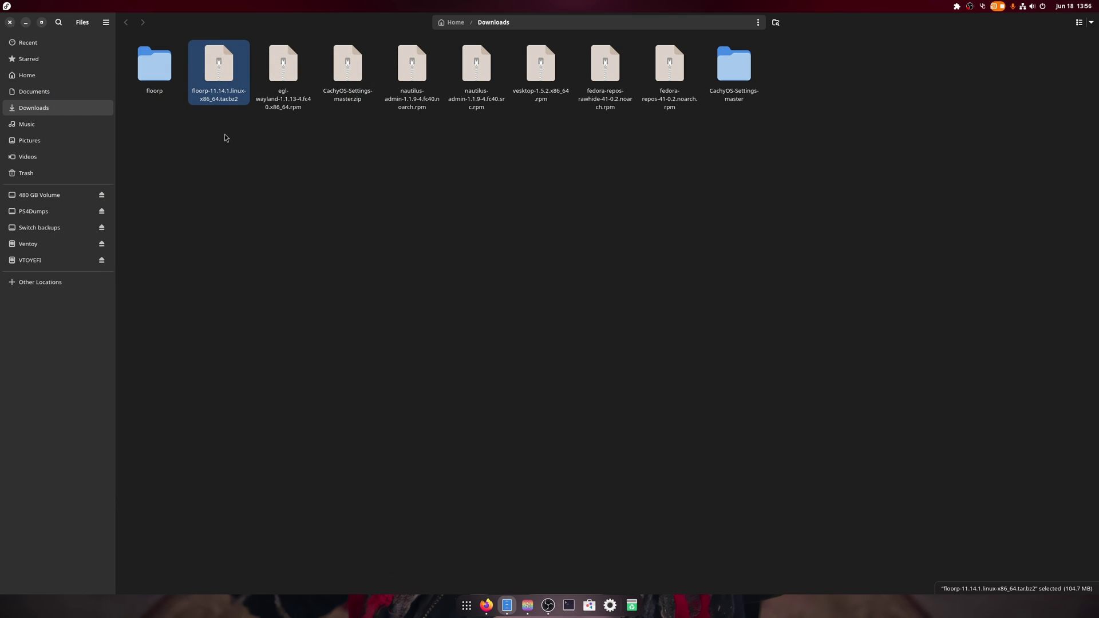
{"action": "double_click", "coordinate": [171, 92]}
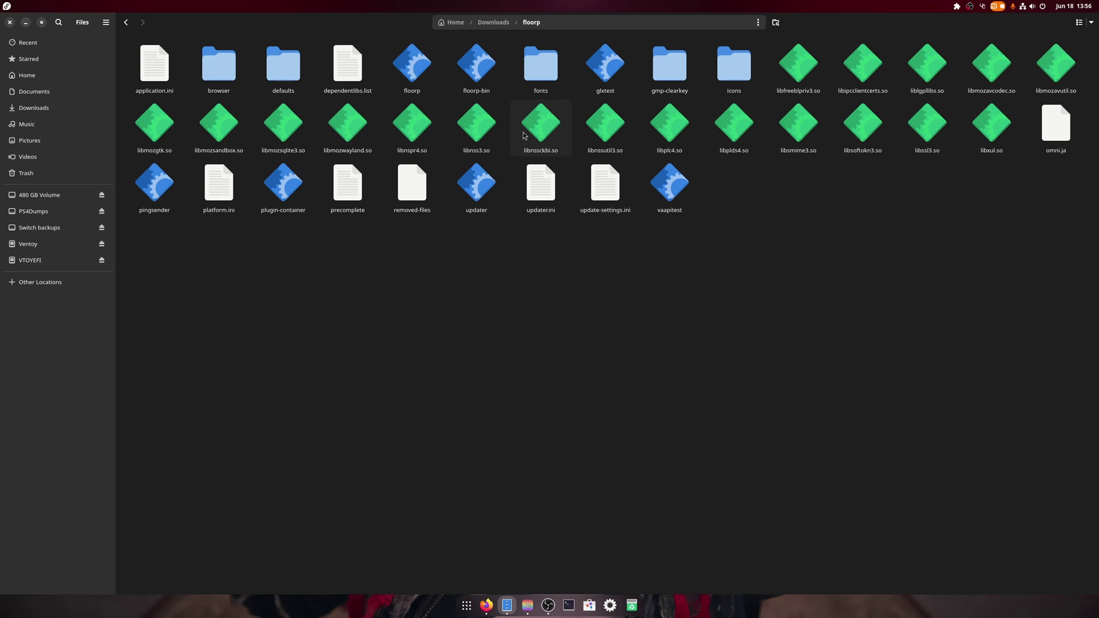
{"action": "left_click", "coordinate": [416, 86]}
{"action": "left_click", "coordinate": [469, 85]}
{"action": "right_click", "coordinate": [469, 85]}
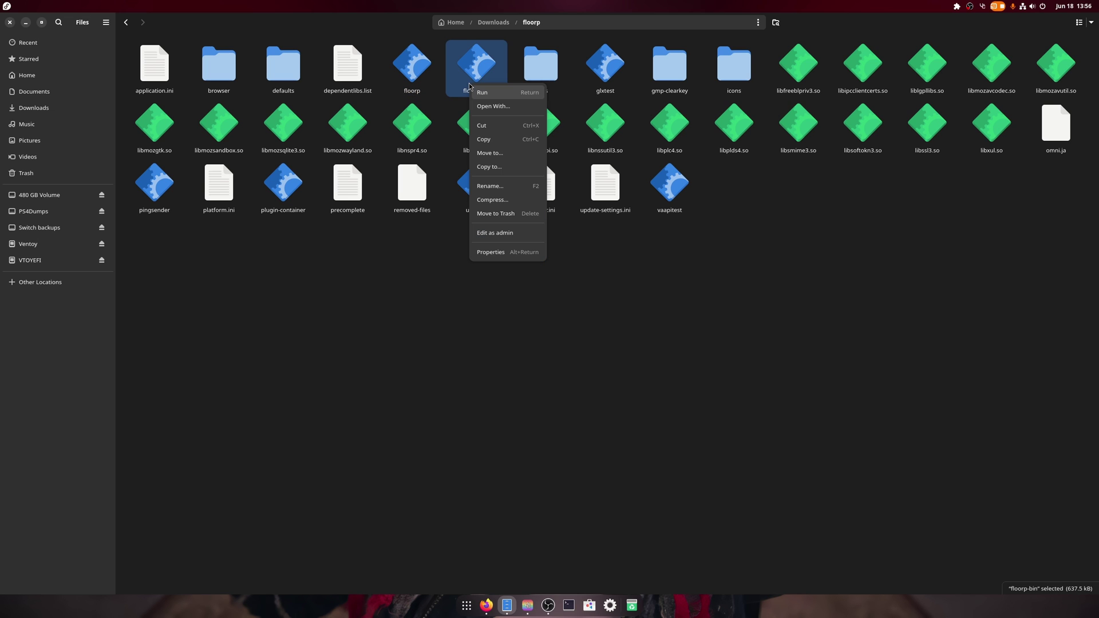
{"action": "left_click", "coordinate": [528, 314]}
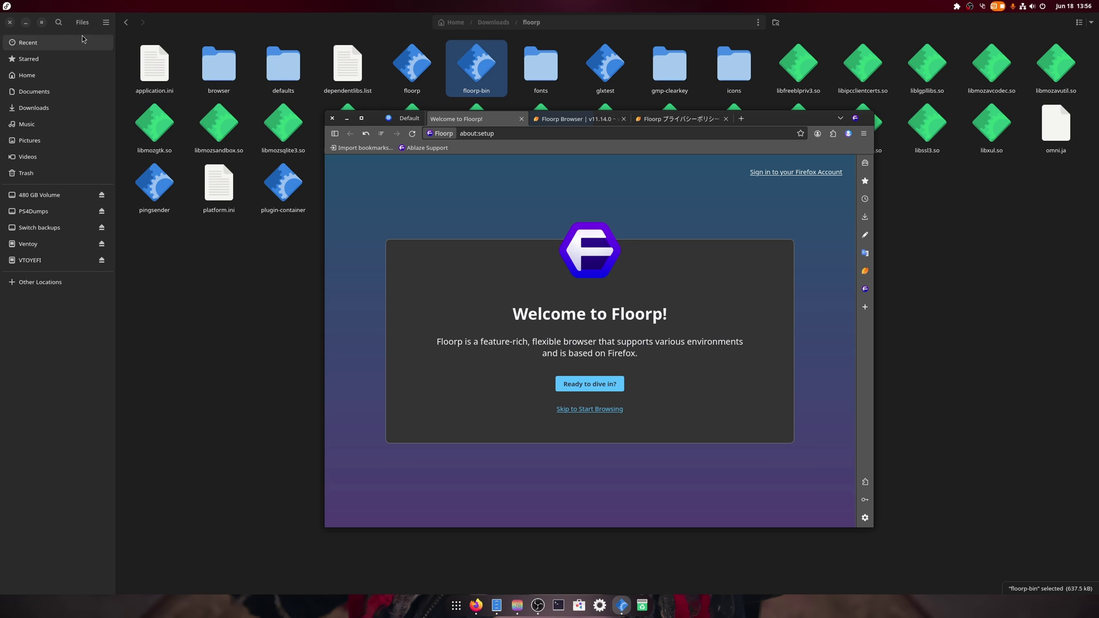
Step: Close the Files, Firefox and Discord windows and maximize the Floorp window
{"action": "left_click", "coordinate": [25, 22]}
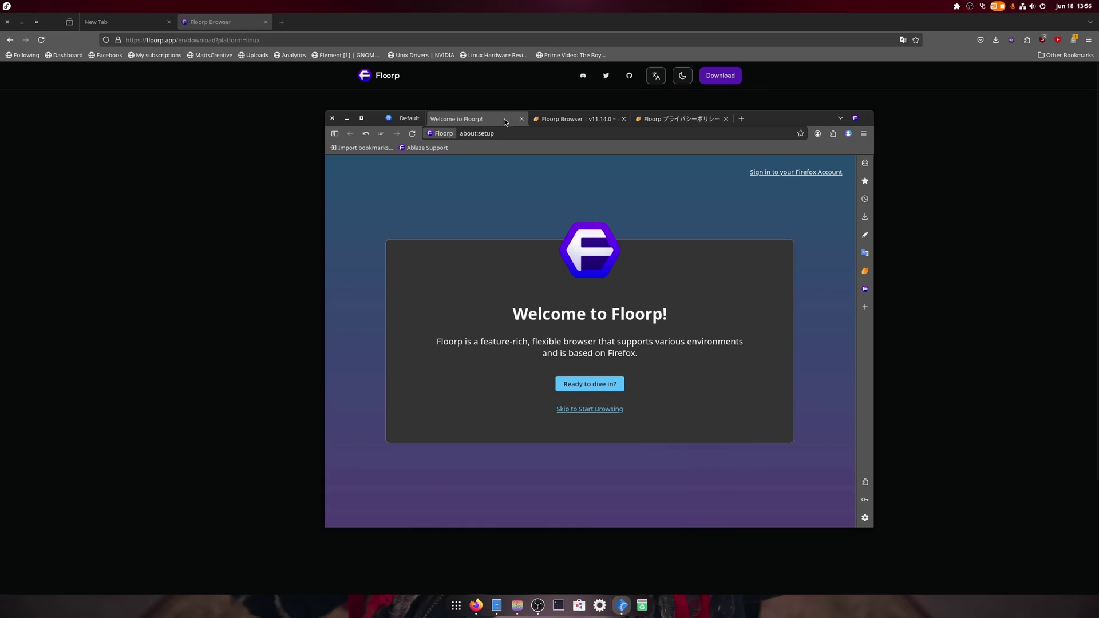
{"action": "left_click", "coordinate": [8, 22]}
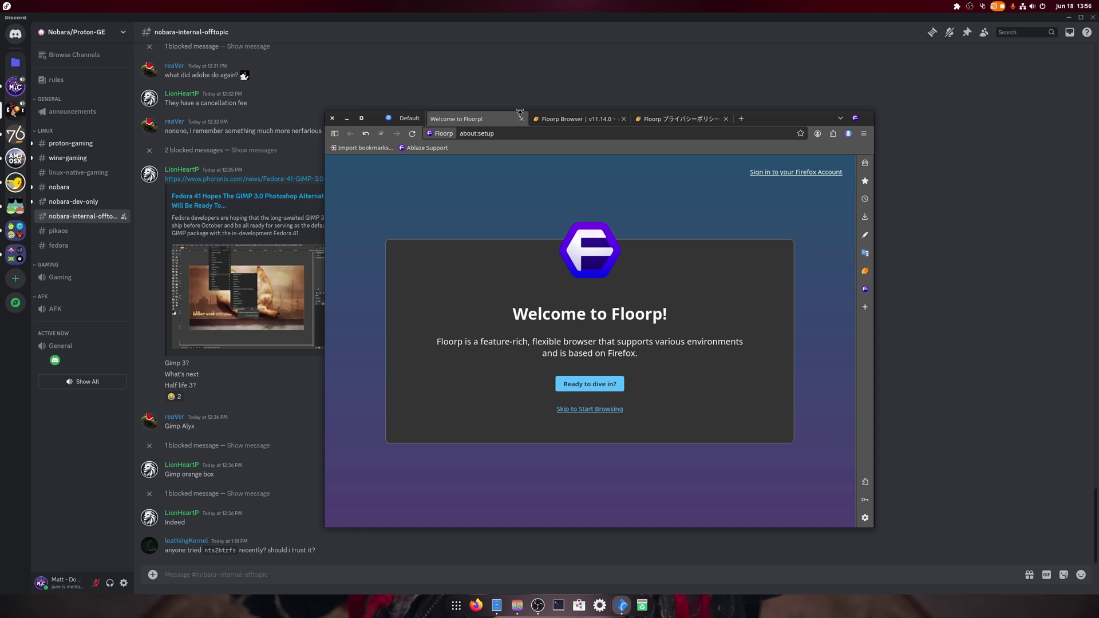
{"action": "left_click", "coordinate": [1093, 17]}
{"action": "double_click", "coordinate": [765, 119]}
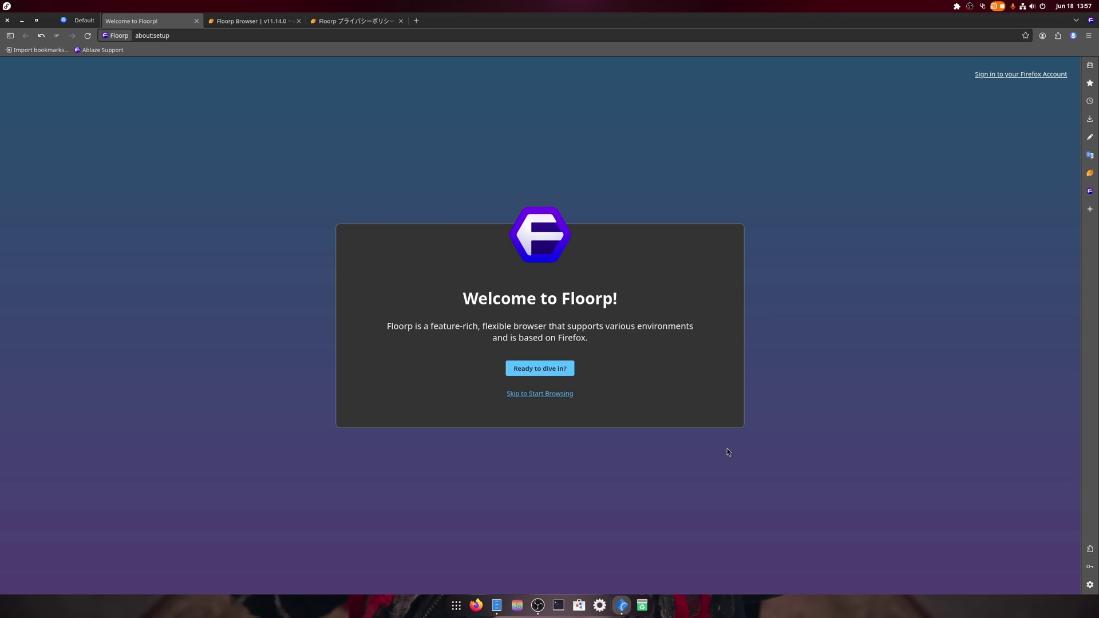
Step: Skip Floorp's welcome setup, then open Settings from the main browser menu
{"action": "left_click", "coordinate": [527, 394]}
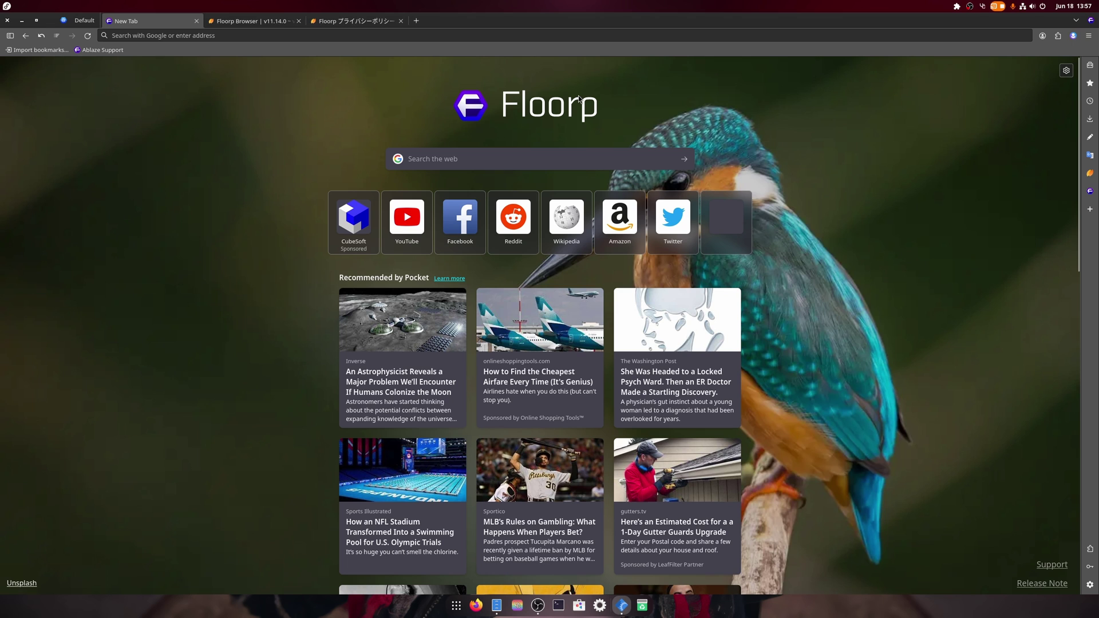
{"action": "left_click", "coordinate": [10, 36]}
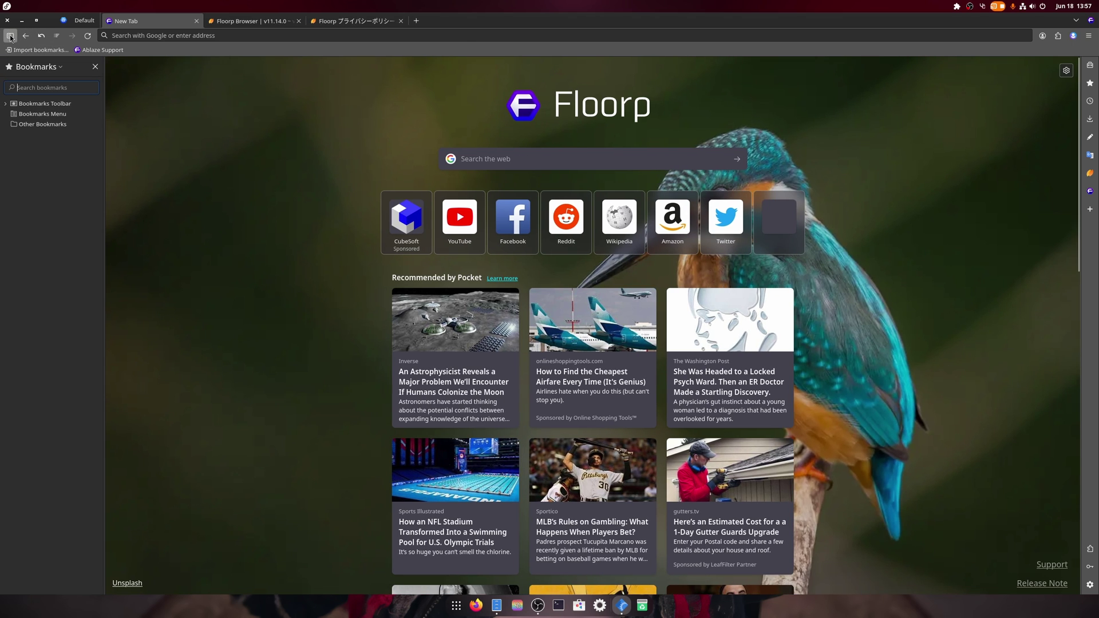
{"action": "left_click", "coordinate": [10, 36]}
{"action": "left_click", "coordinate": [1088, 38]}
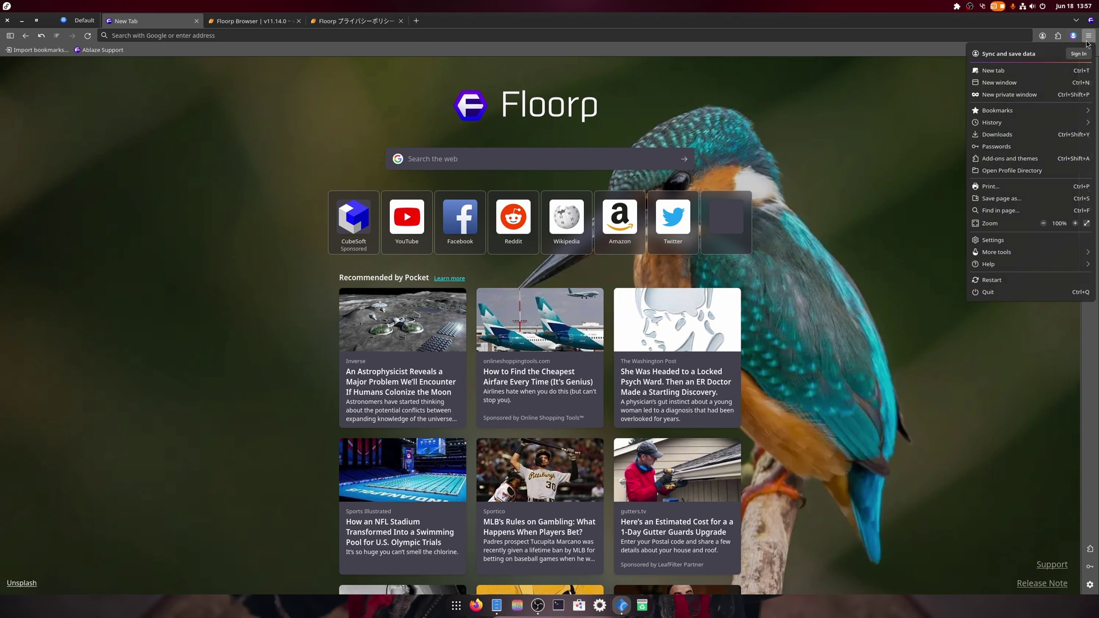
{"action": "left_click", "coordinate": [999, 240]}
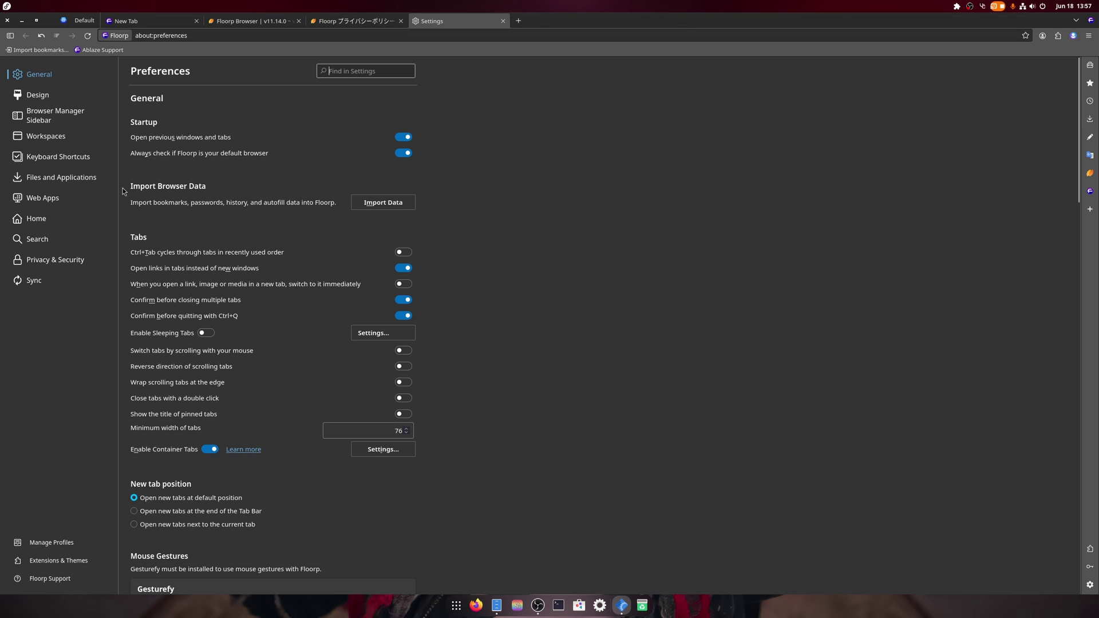
Step: Choose Vertical Tab Bar (experimental) as the tab bar style in Design settings
{"action": "left_click", "coordinate": [43, 96]}
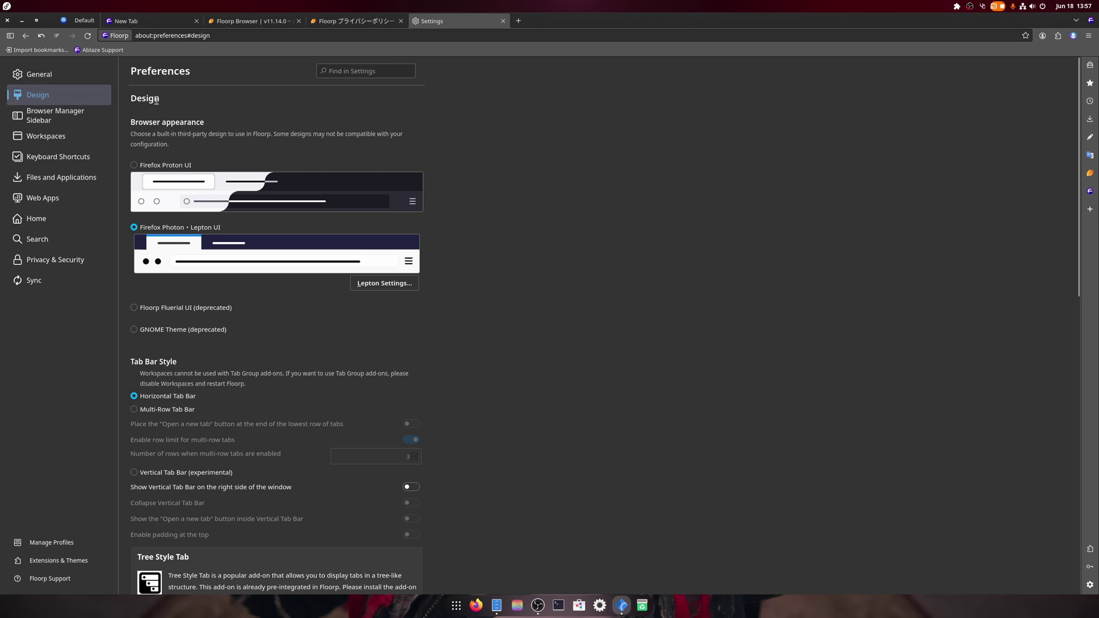
{"action": "scroll", "coordinate": [589, 369], "scroll_direction": "down", "scroll_amount": 5}
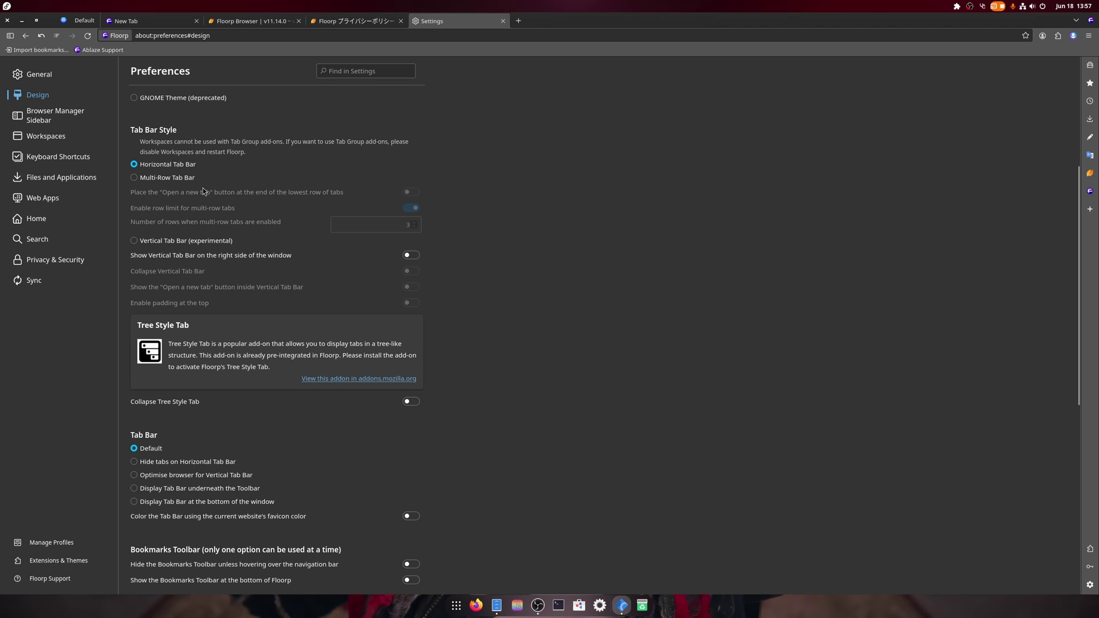
{"action": "left_click", "coordinate": [212, 241]}
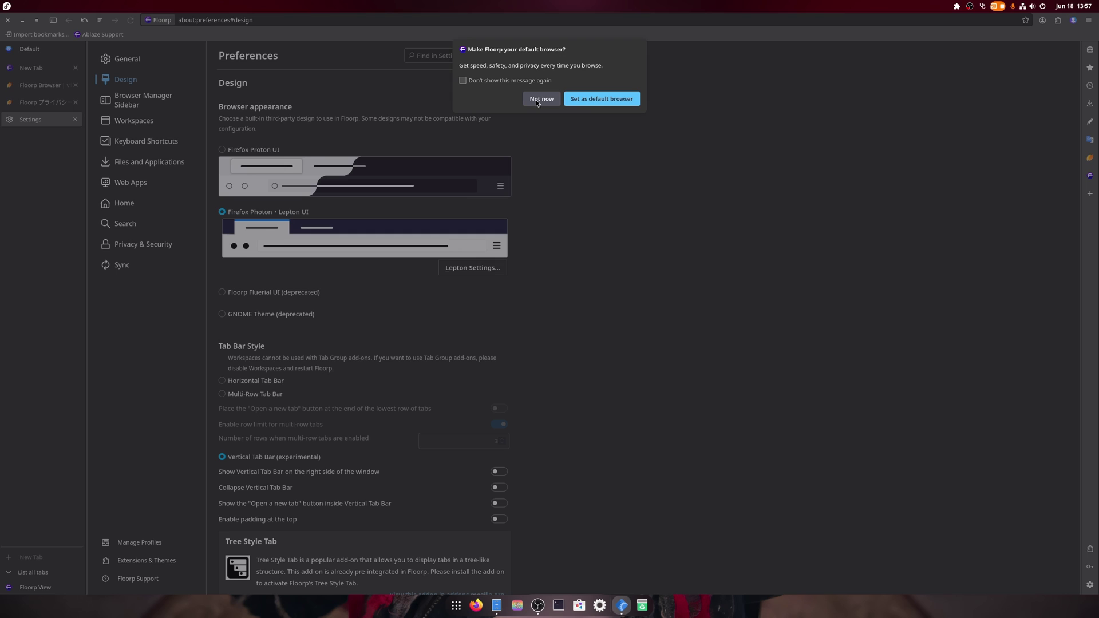
Step: Decline the default-browser prompt and reopen Settings on the Design page
{"action": "left_click", "coordinate": [538, 99]}
{"action": "left_click", "coordinate": [1088, 20]}
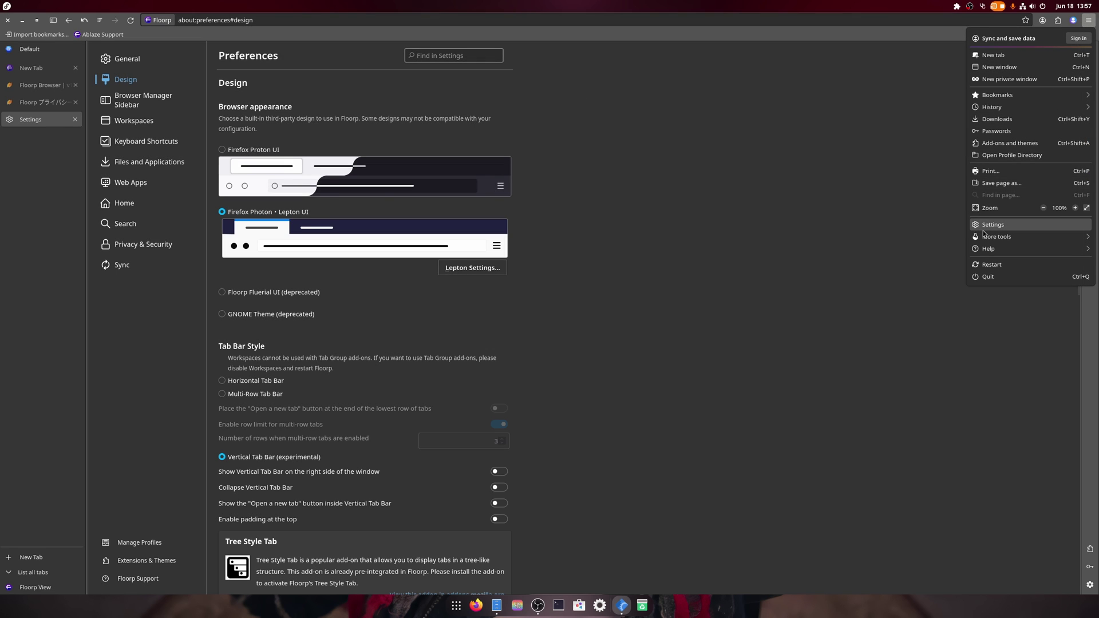
{"action": "left_click", "coordinate": [1008, 226]}
{"action": "left_click", "coordinate": [126, 79]}
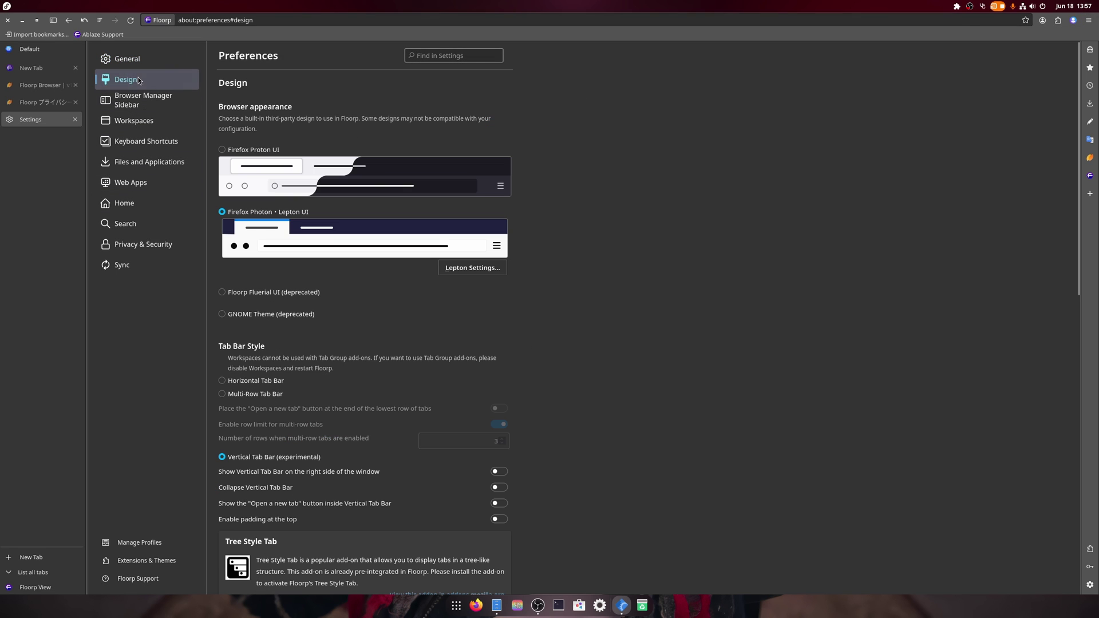
{"action": "scroll", "coordinate": [686, 390], "scroll_direction": "down", "scroll_amount": 5}
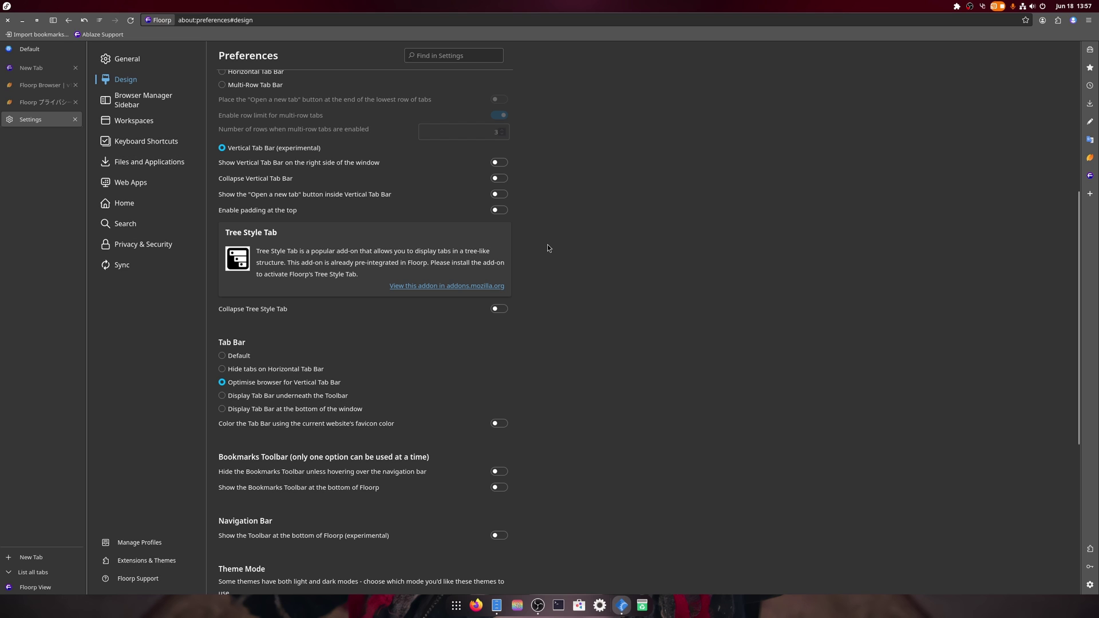
Step: Enable Collapse Vertical Tab Bar, postpone the restart, and leave top padding off
{"action": "left_click", "coordinate": [499, 178]}
{"action": "left_click", "coordinate": [537, 324]}
{"action": "scroll", "coordinate": [581, 214], "scroll_direction": "down", "scroll_amount": 1}
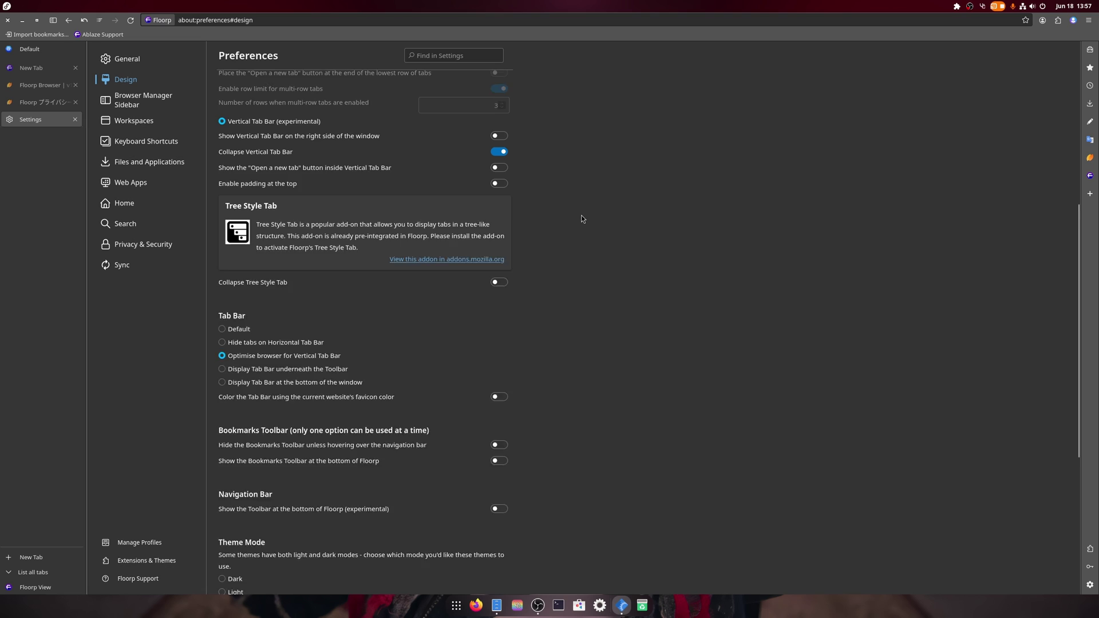
{"action": "left_click", "coordinate": [499, 133]}
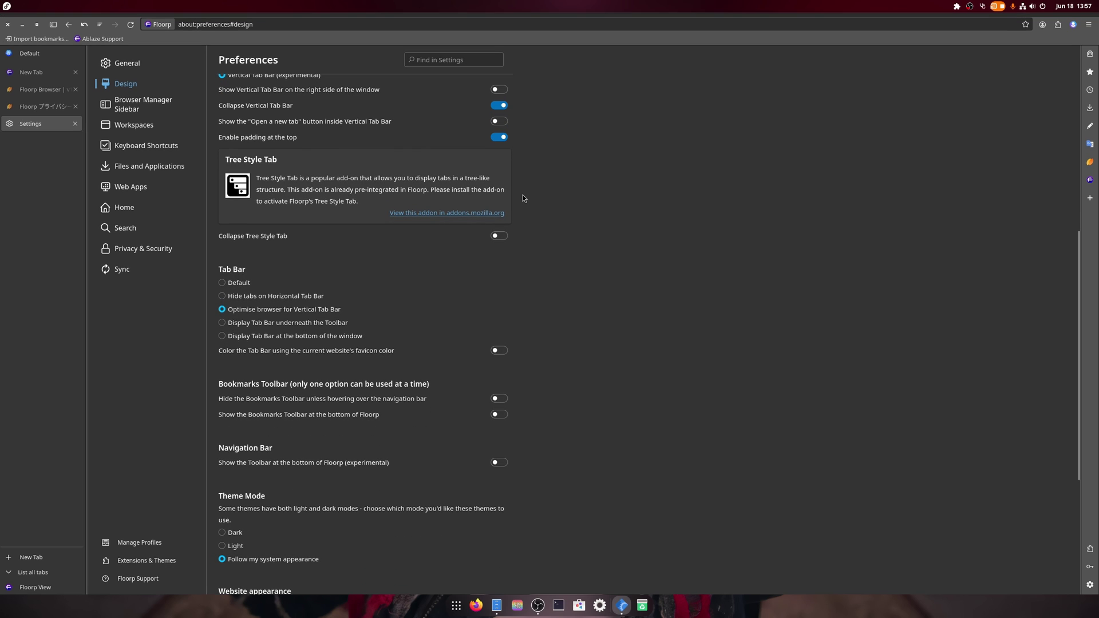
{"action": "left_click", "coordinate": [502, 139]}
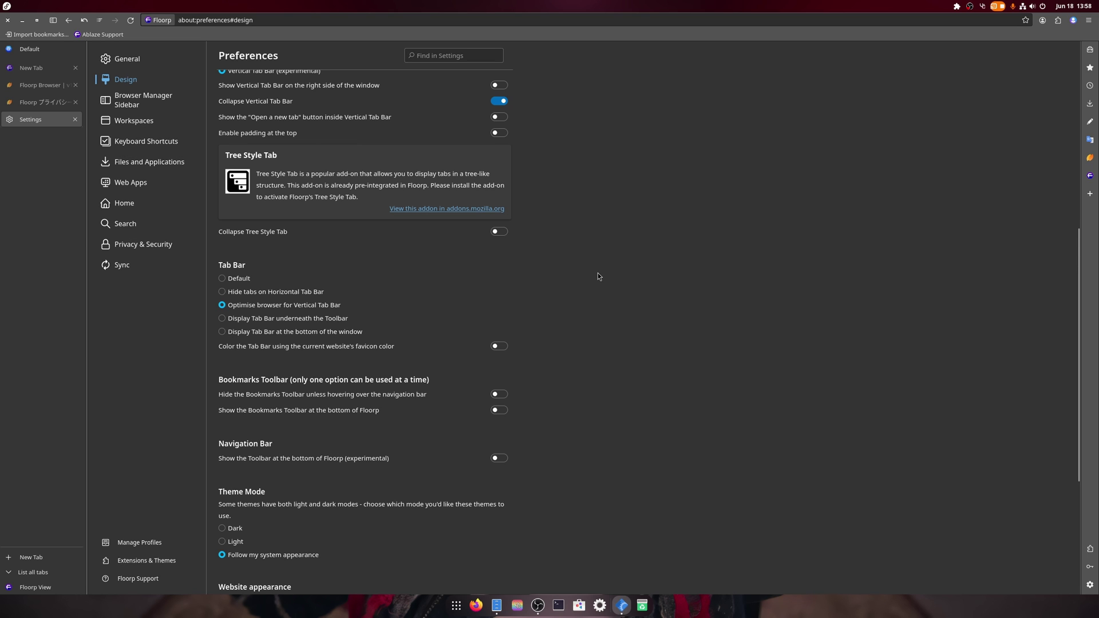
Step: Set both the browser theme mode and website appearance to Dark
{"action": "scroll", "coordinate": [598, 274], "scroll_direction": "down", "scroll_amount": 5}
{"action": "left_click", "coordinate": [227, 298]}
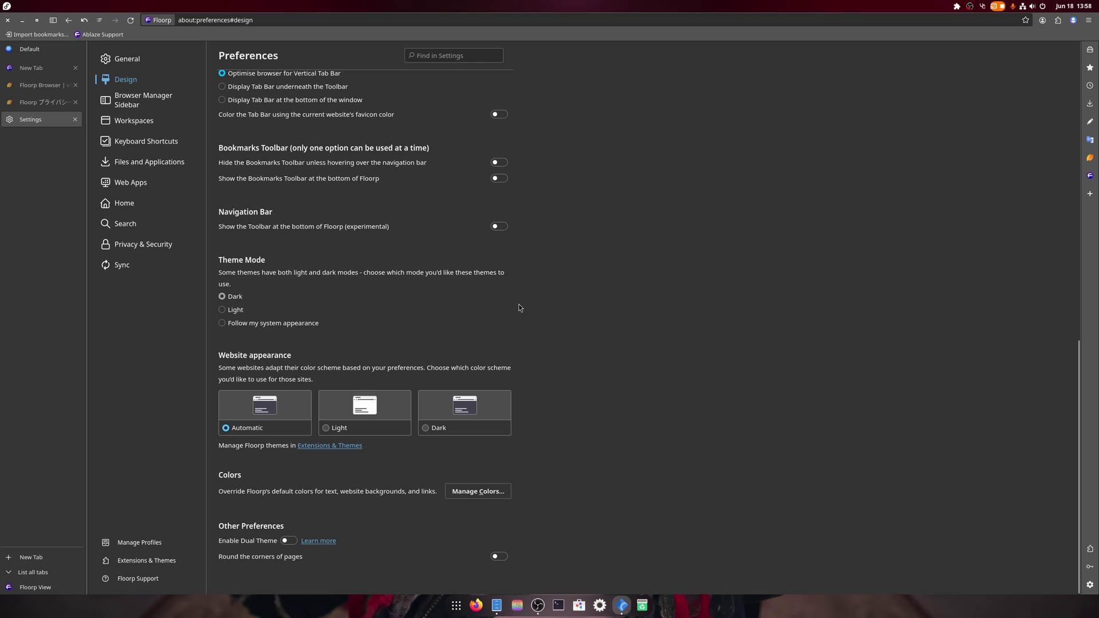
{"action": "left_click", "coordinate": [436, 404]}
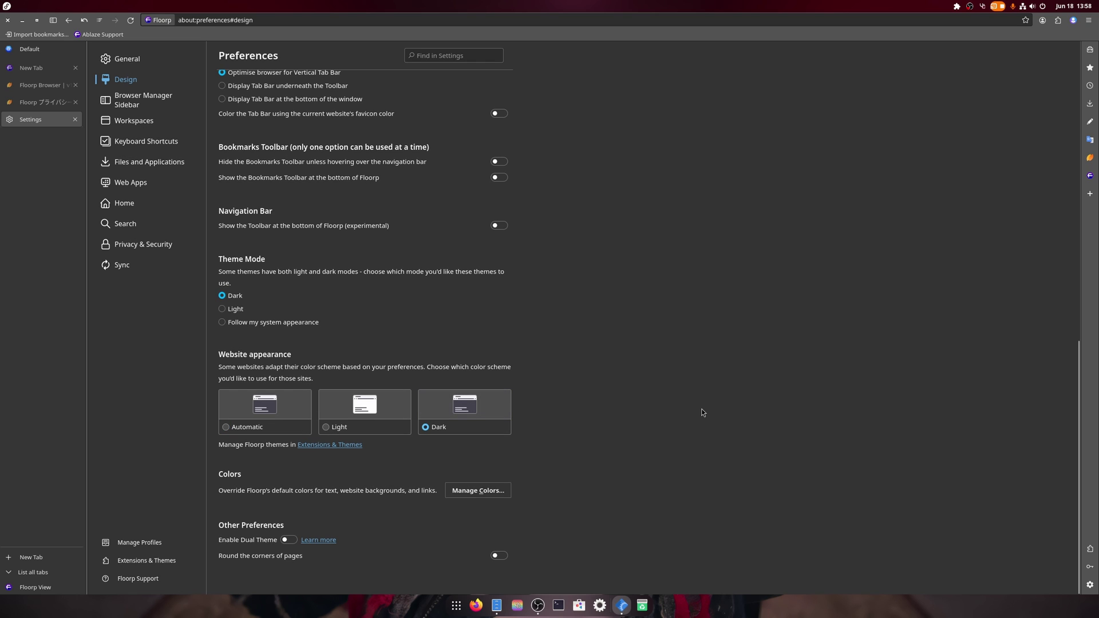
Step: Turn on 'Round the corners of pages', toggling it several times to compare
{"action": "left_click", "coordinate": [500, 558]}
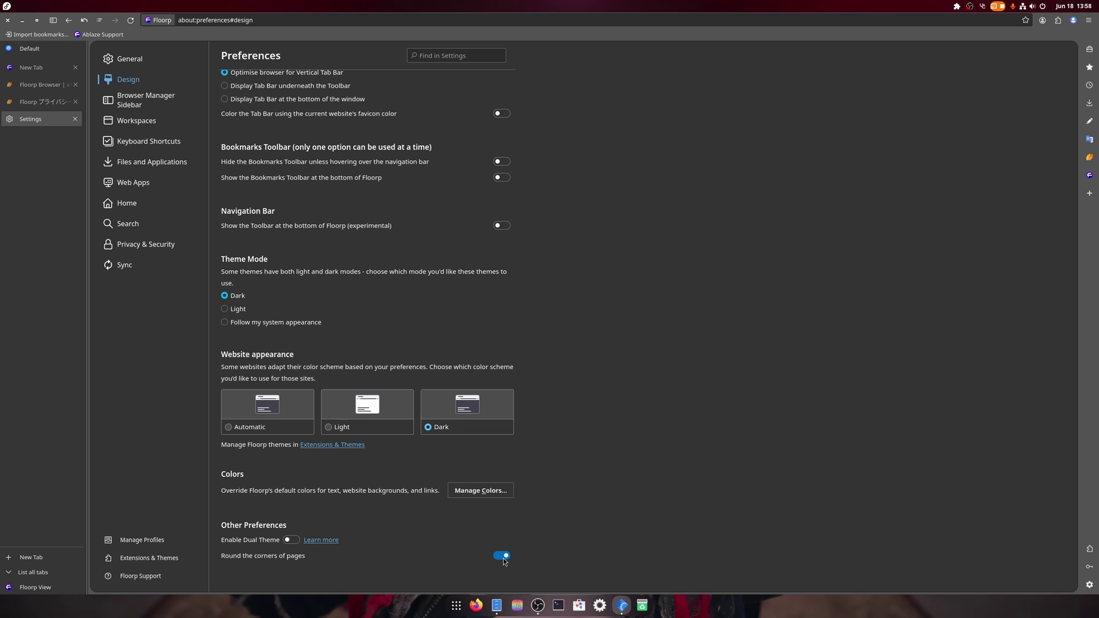
{"action": "left_click", "coordinate": [504, 560]}
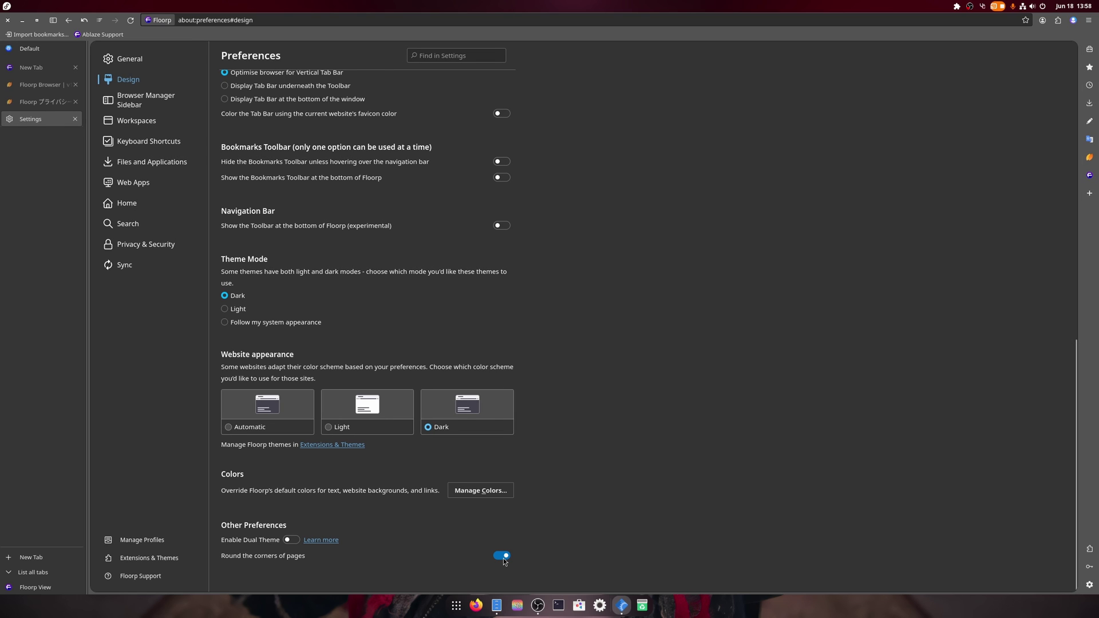
{"action": "left_click", "coordinate": [504, 559]}
{"action": "left_click", "coordinate": [504, 558]}
{"action": "left_click", "coordinate": [504, 559]}
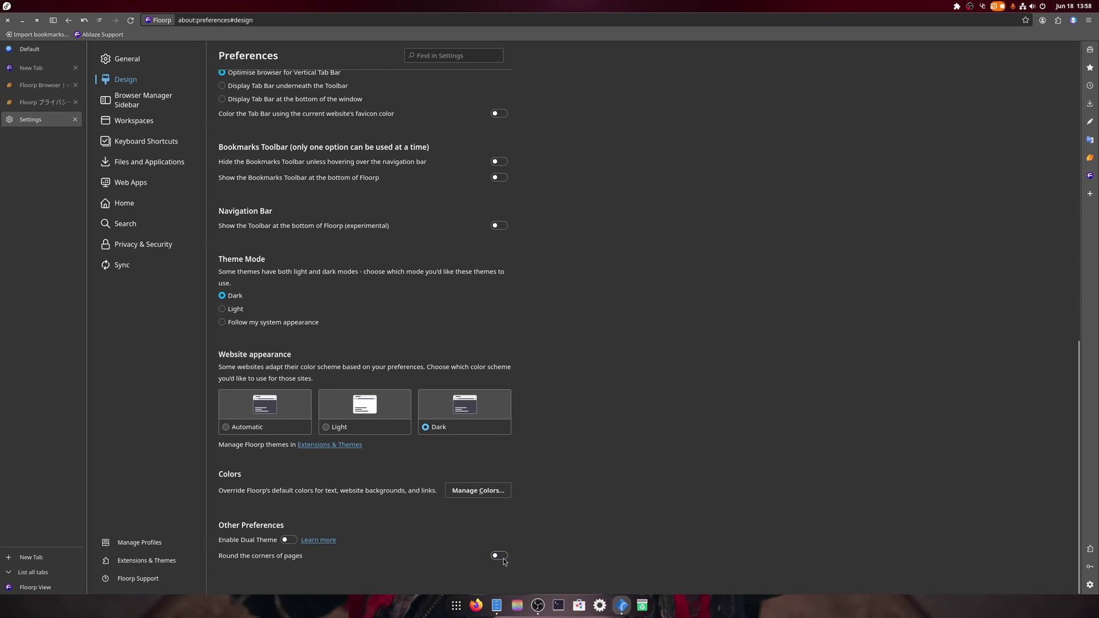
{"action": "left_click", "coordinate": [504, 559]}
{"action": "left_click", "coordinate": [504, 559]}
{"action": "left_click", "coordinate": [504, 558]}
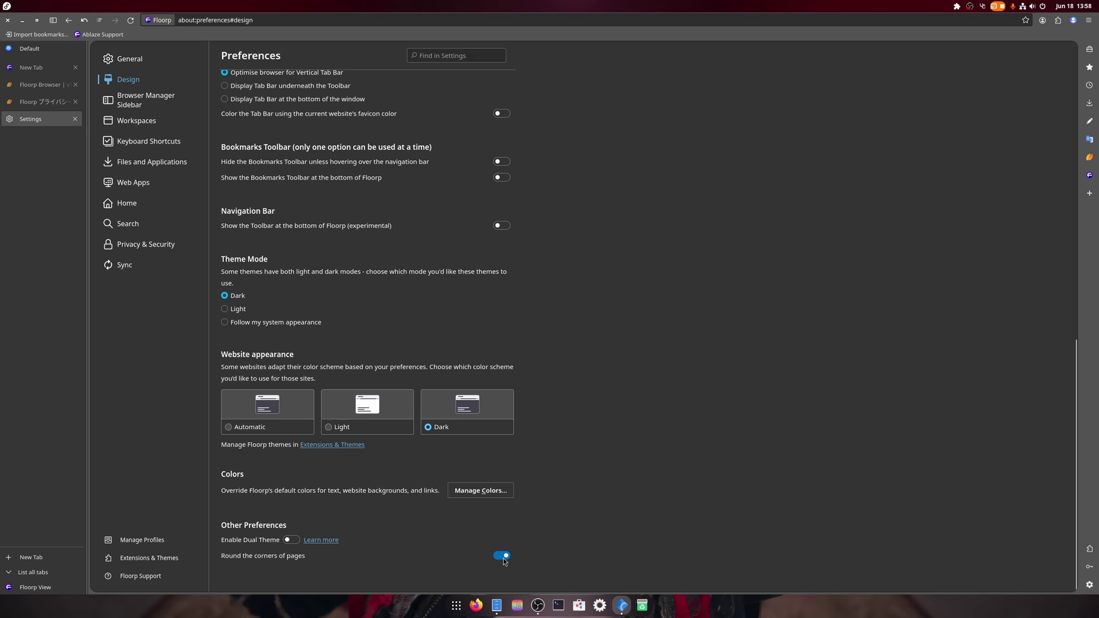
{"action": "scroll", "coordinate": [652, 429], "scroll_direction": "up", "scroll_amount": 3}
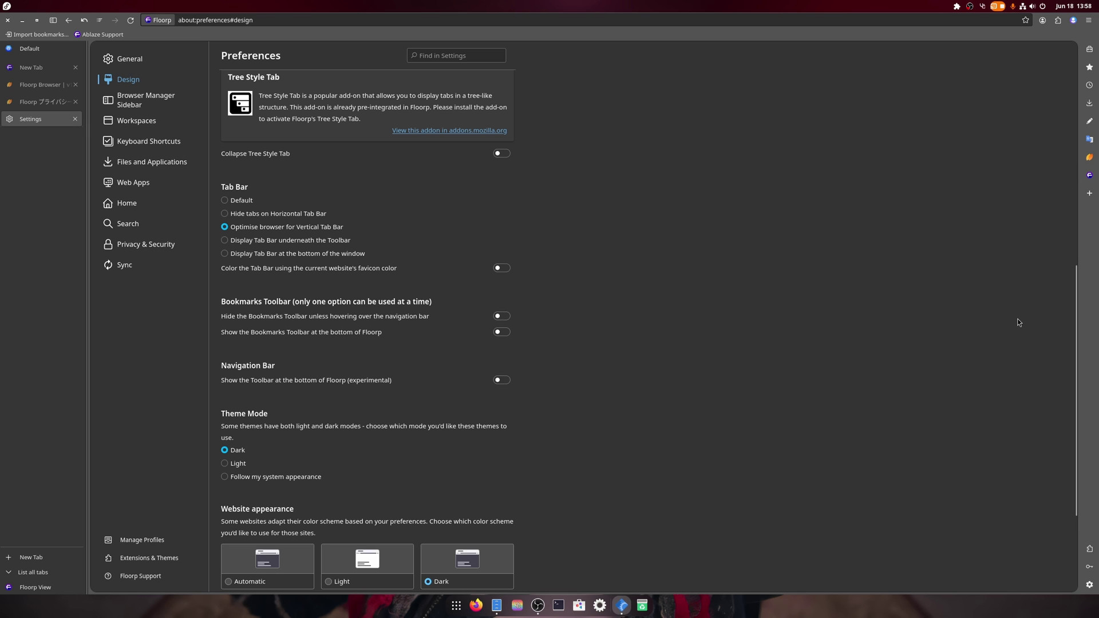
{"action": "scroll", "coordinate": [1017, 320], "scroll_direction": "up", "scroll_amount": 5}
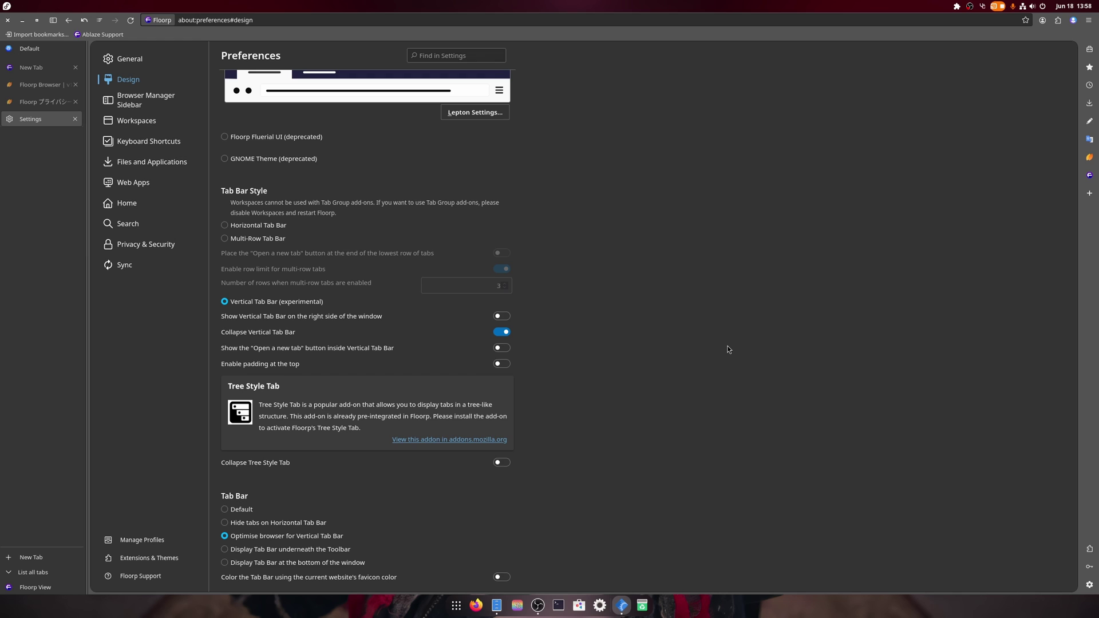
{"action": "scroll", "coordinate": [728, 349], "scroll_direction": "up", "scroll_amount": 3}
{"action": "scroll", "coordinate": [728, 346], "scroll_direction": "down", "scroll_amount": 10}
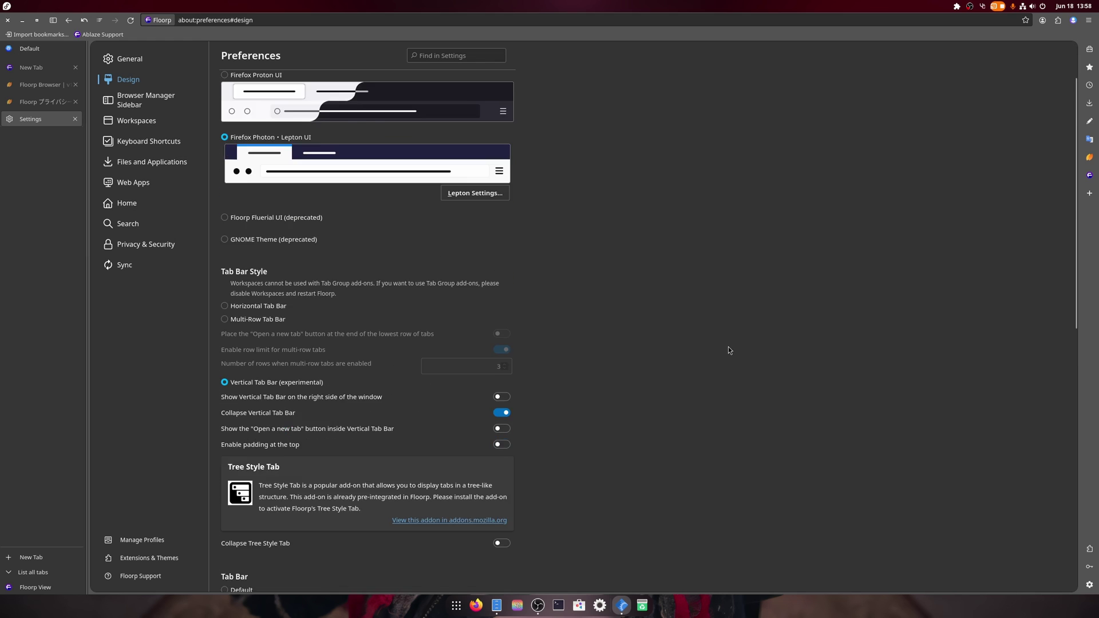
{"action": "scroll", "coordinate": [565, 357], "scroll_direction": "down", "scroll_amount": 2}
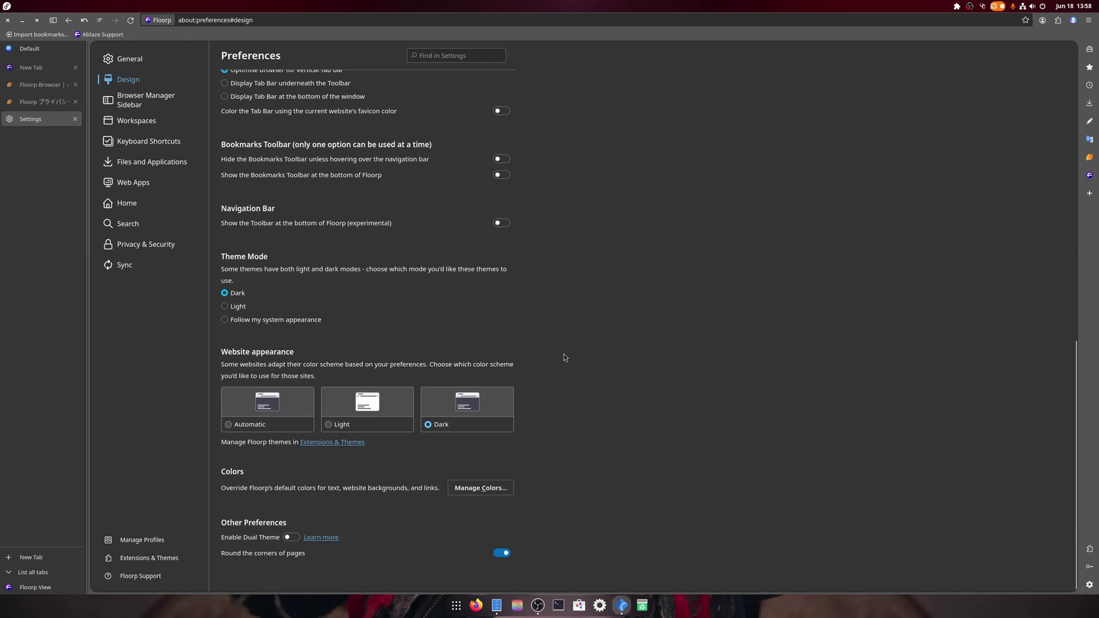
{"action": "scroll", "coordinate": [564, 356], "scroll_direction": "up", "scroll_amount": 4}
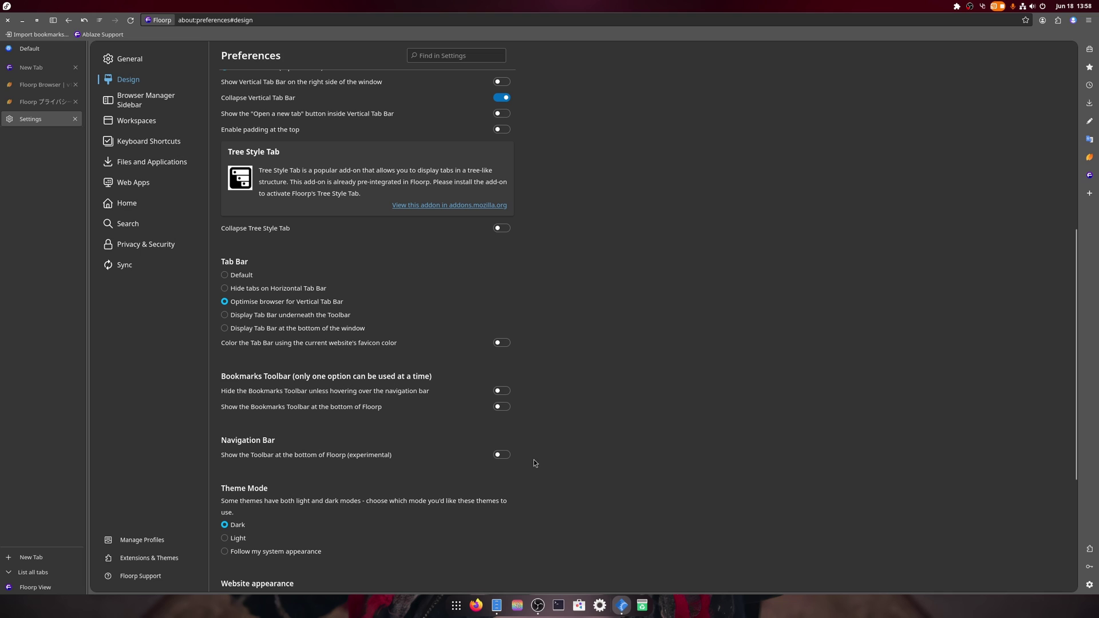
{"action": "left_click", "coordinate": [502, 456]}
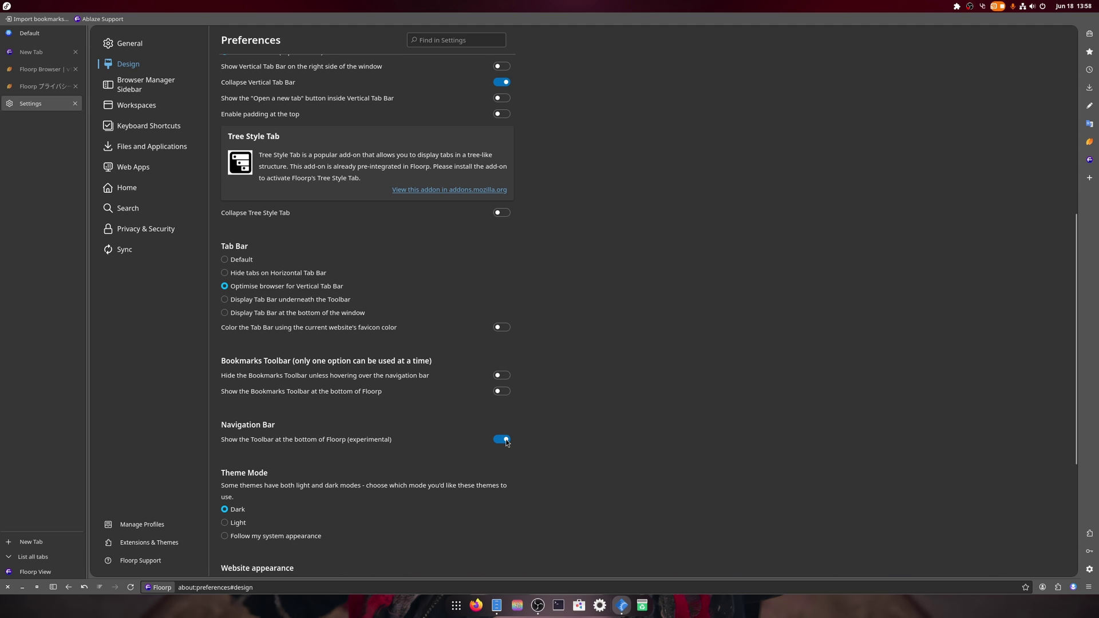
{"action": "left_click", "coordinate": [506, 439]}
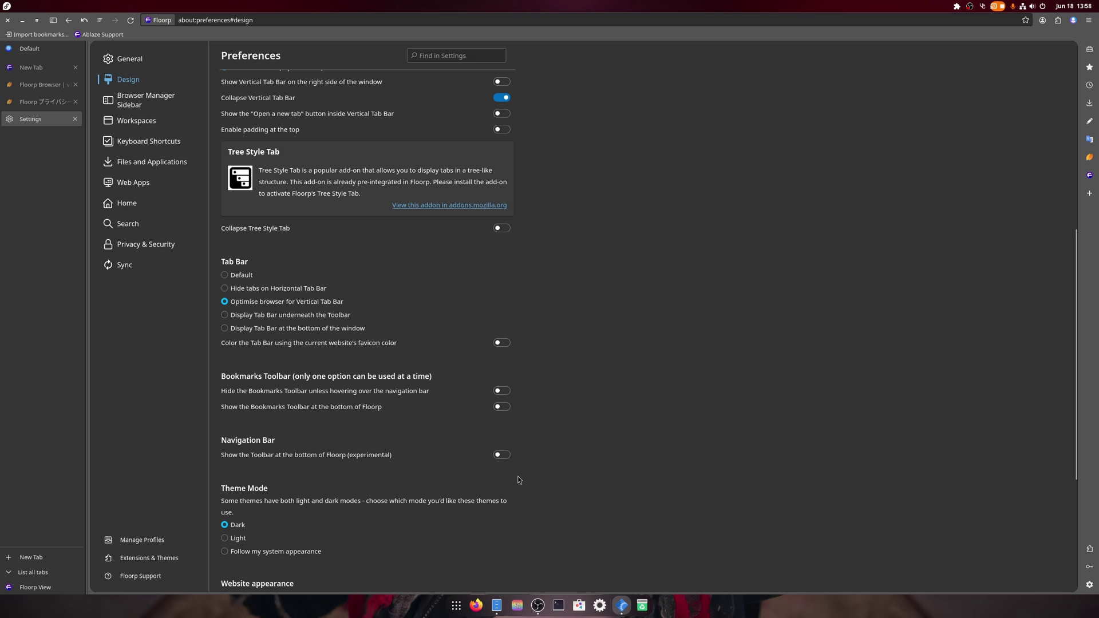
{"action": "scroll", "coordinate": [590, 405], "scroll_direction": "up", "scroll_amount": 5}
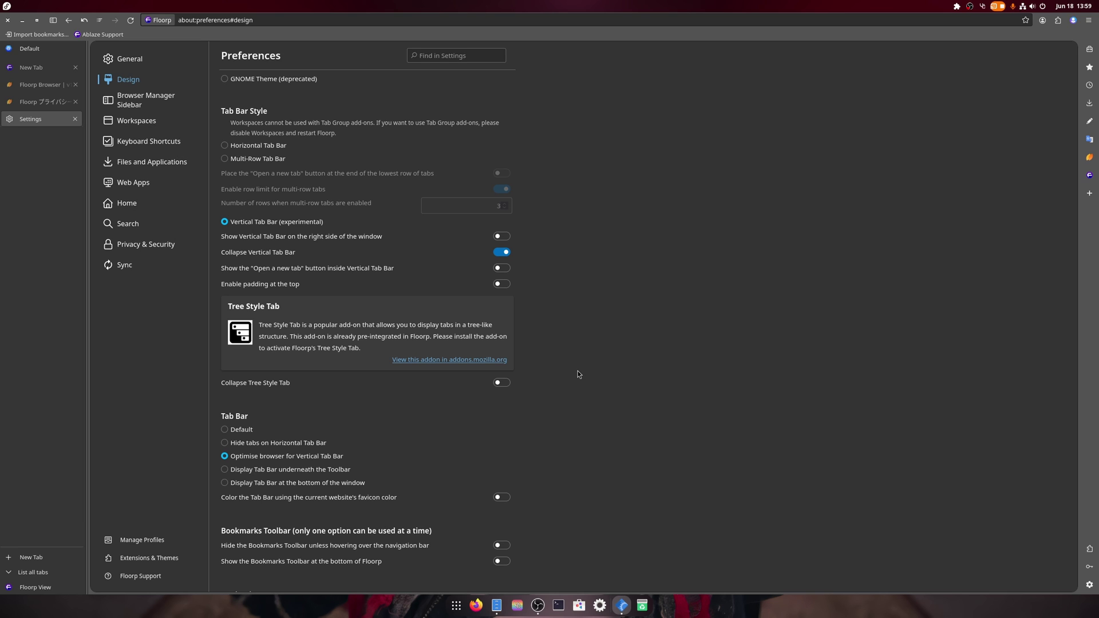
Step: Switch off 'Show the Browser Manager Sidebar' and open the Mozilla account sign-in page via Sync
{"action": "left_click", "coordinate": [137, 118]}
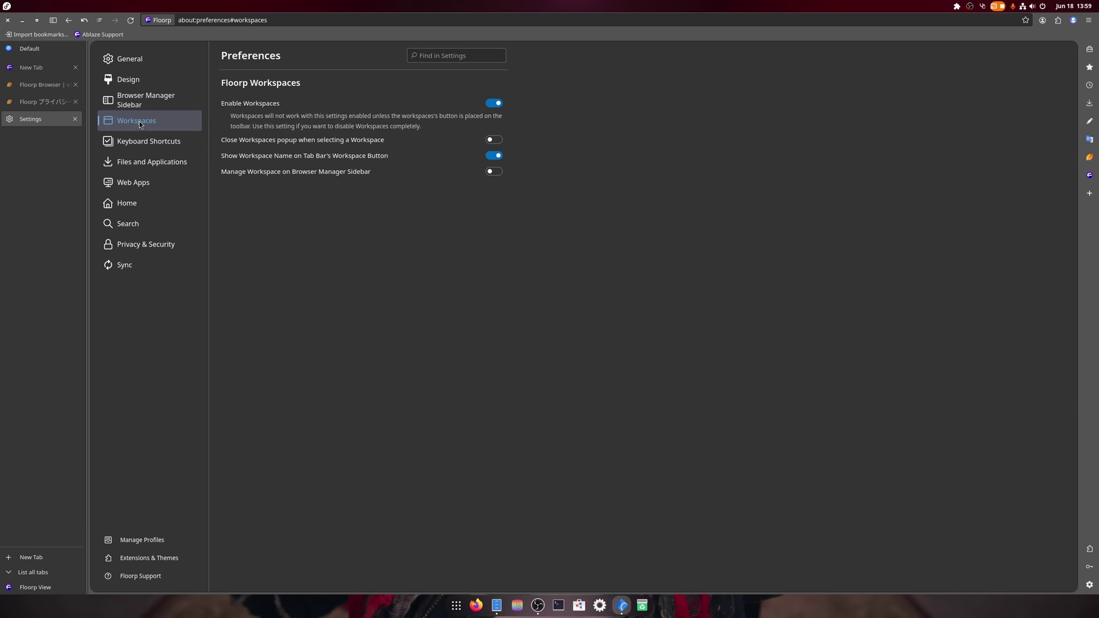
{"action": "left_click", "coordinate": [137, 112]}
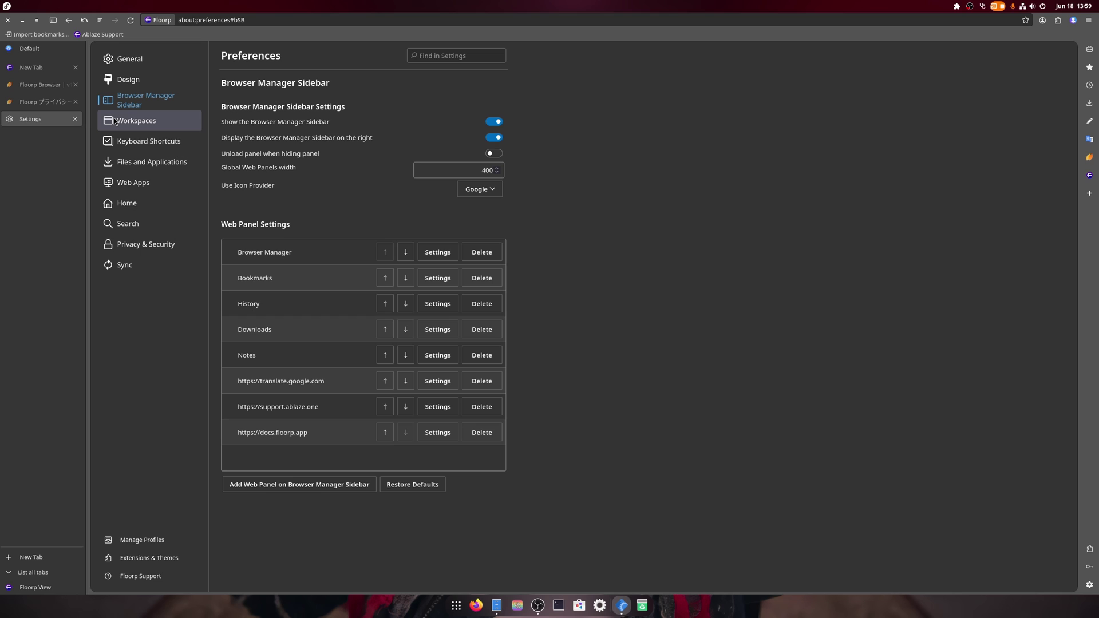
{"action": "left_click", "coordinate": [494, 124]}
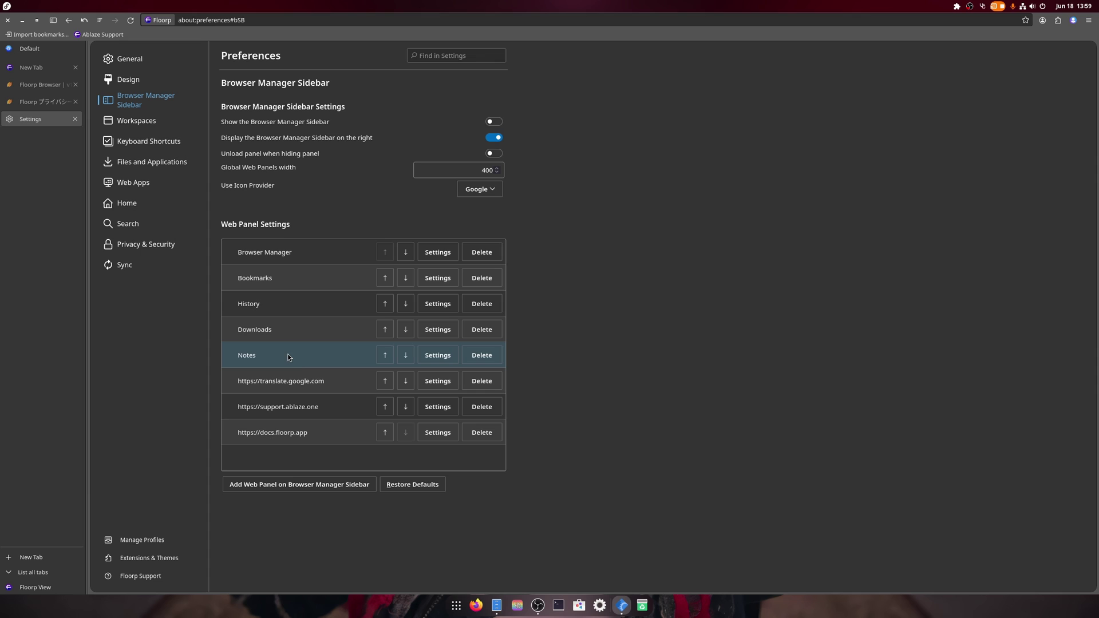
{"action": "left_click", "coordinate": [1043, 20]}
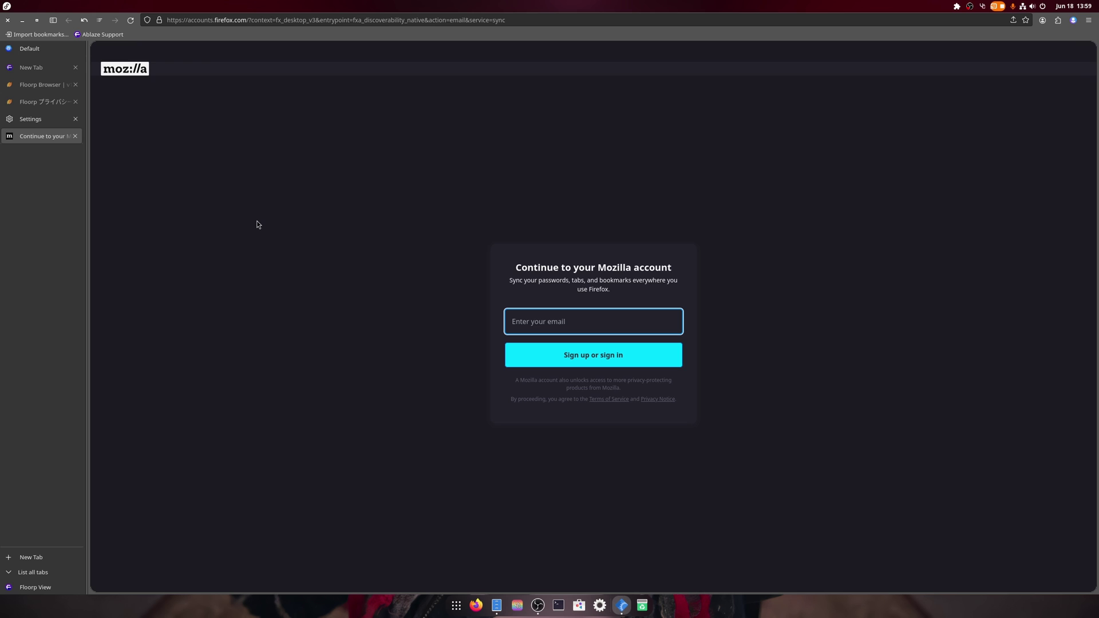
{"action": "left_click", "coordinate": [165, 149]}
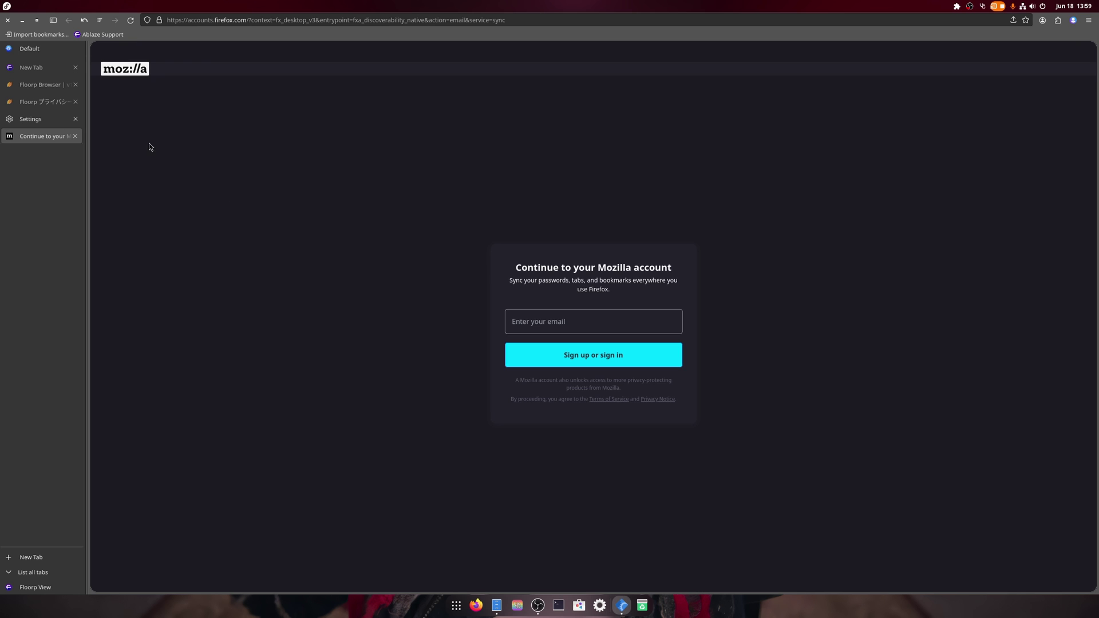
Step: Quit Floorp from its dock icon, confirming that all open tabs will close
{"action": "right_click", "coordinate": [623, 609]}
{"action": "left_click", "coordinate": [630, 583]}
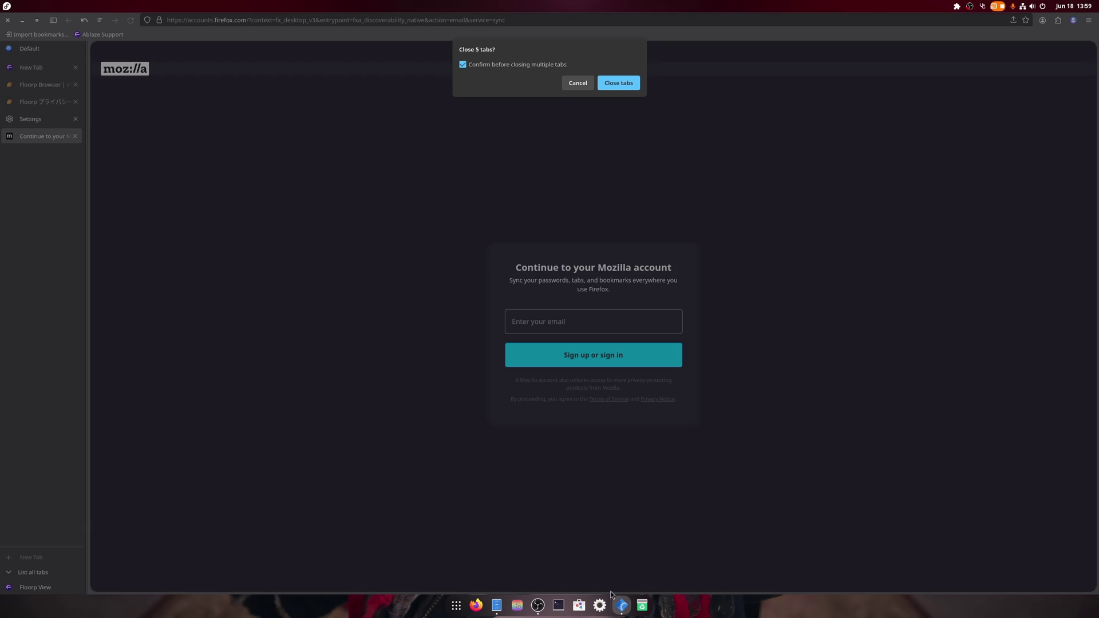
{"action": "left_click", "coordinate": [607, 88]}
{"action": "left_click", "coordinate": [507, 605]}
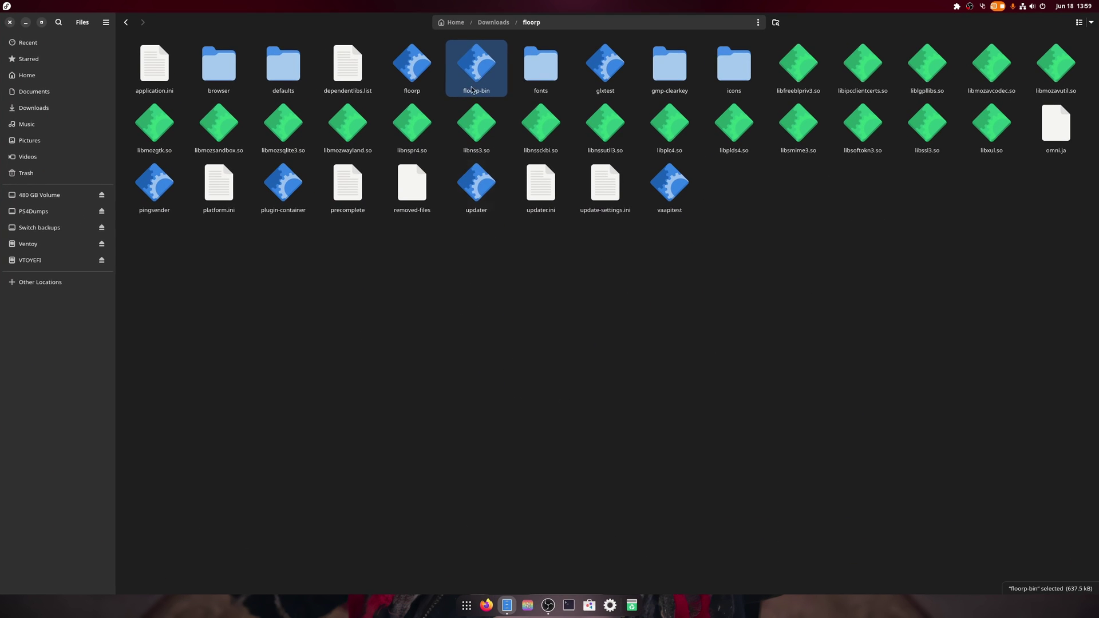
Step: Relaunch Floorp from the floorp-bin file and decline the default-browser prompt
{"action": "right_click", "coordinate": [472, 90]}
{"action": "left_click", "coordinate": [480, 71]}
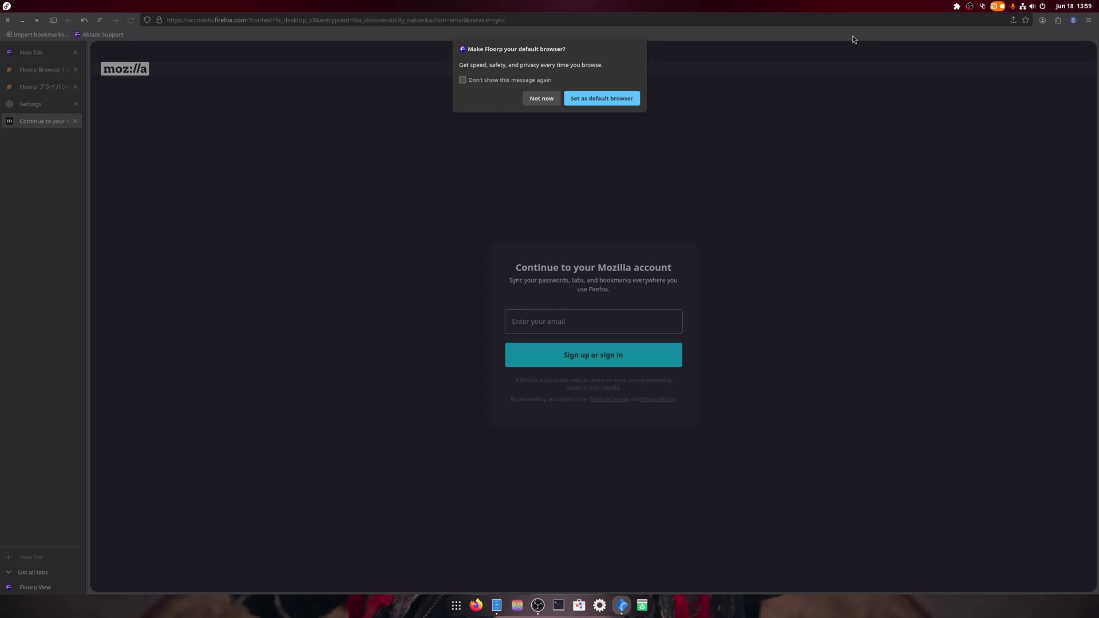
{"action": "left_click", "coordinate": [542, 98]}
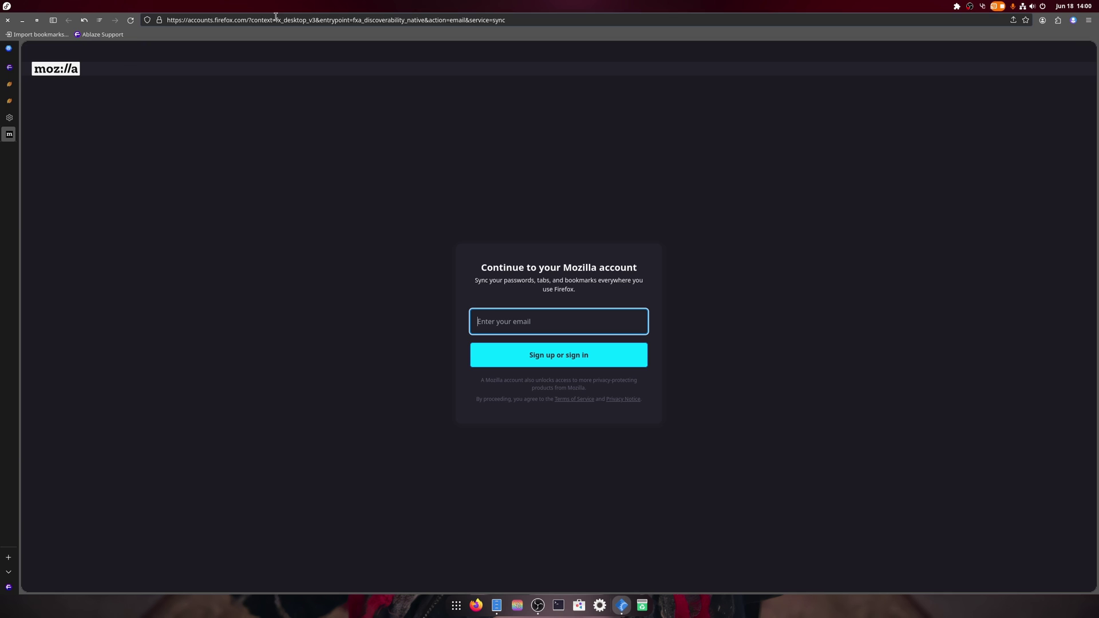
Step: Launch System Monitor by searching 'sys' and move its window down and right
{"action": "mouse_move", "coordinate": [33, 223]}
{"action": "key", "text": "super"}
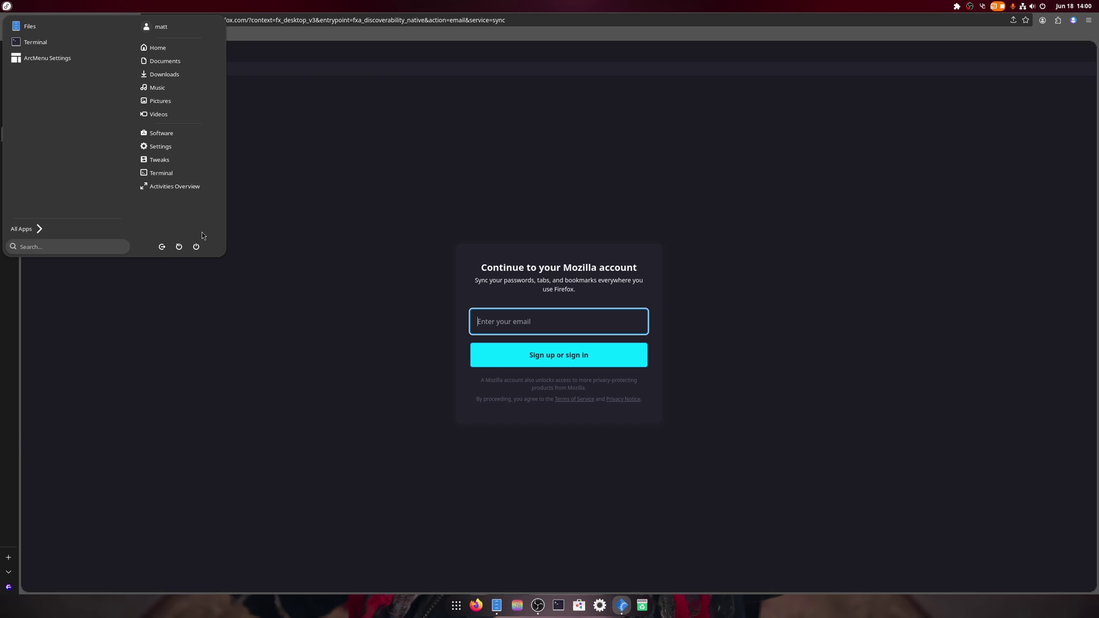
{"action": "type", "text": "sys"}
{"action": "key", "text": "Return"}
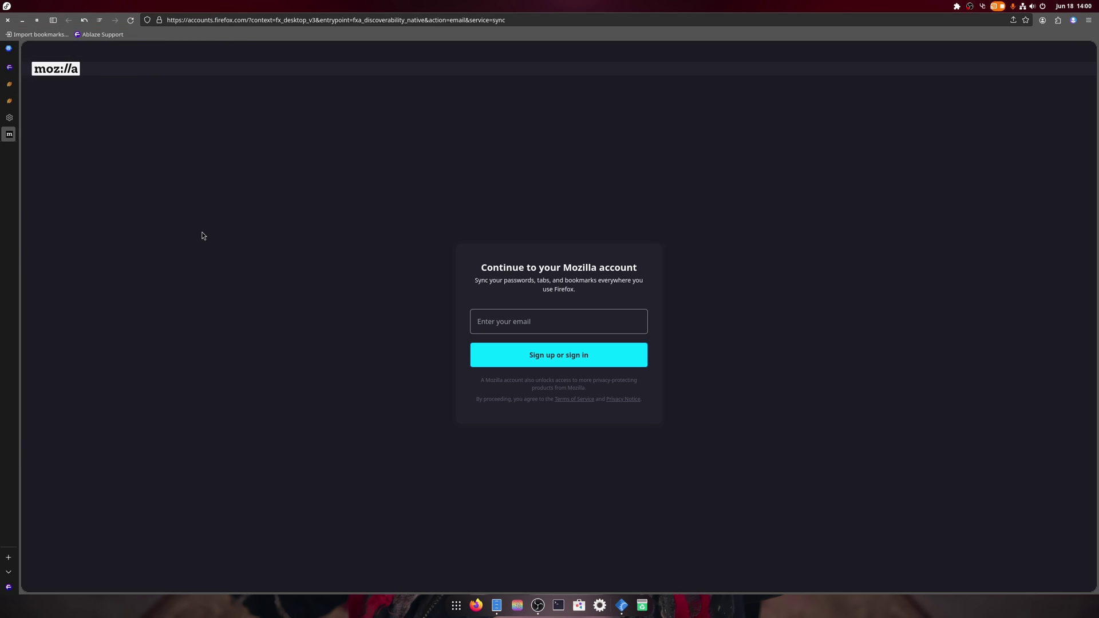
{"action": "left_click_drag", "start_coordinate": [274, 49], "coordinate": [360, 171]}
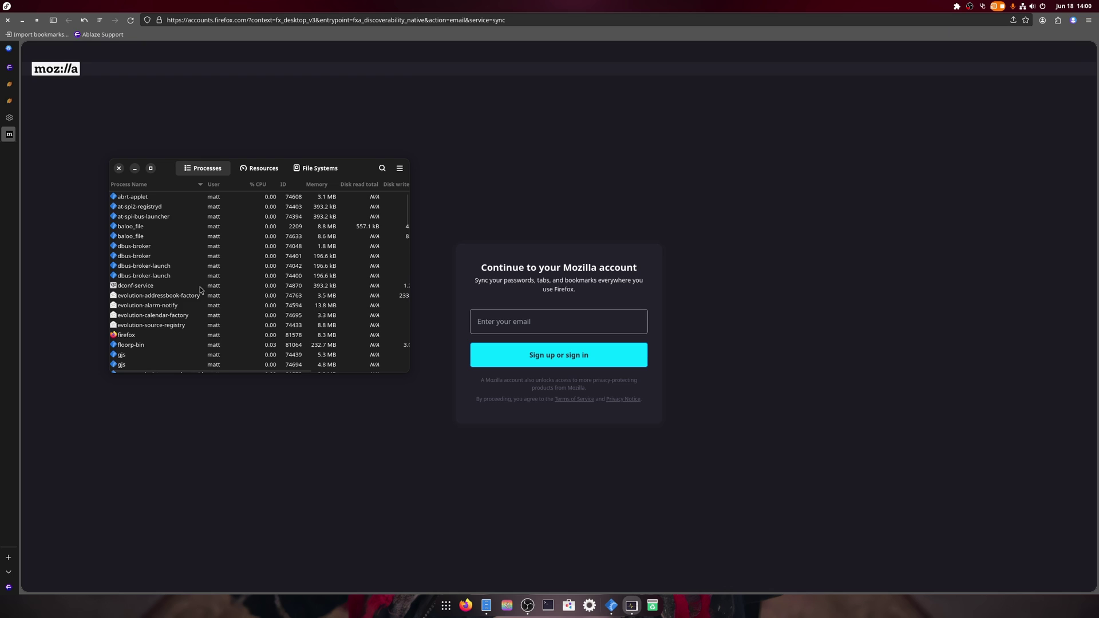
Step: Find floorp-bin in the Processes list and check it uses about 230 MB
{"action": "scroll", "coordinate": [193, 297], "scroll_direction": "down", "scroll_amount": 10}
{"action": "scroll", "coordinate": [234, 267], "scroll_direction": "down", "scroll_amount": 10}
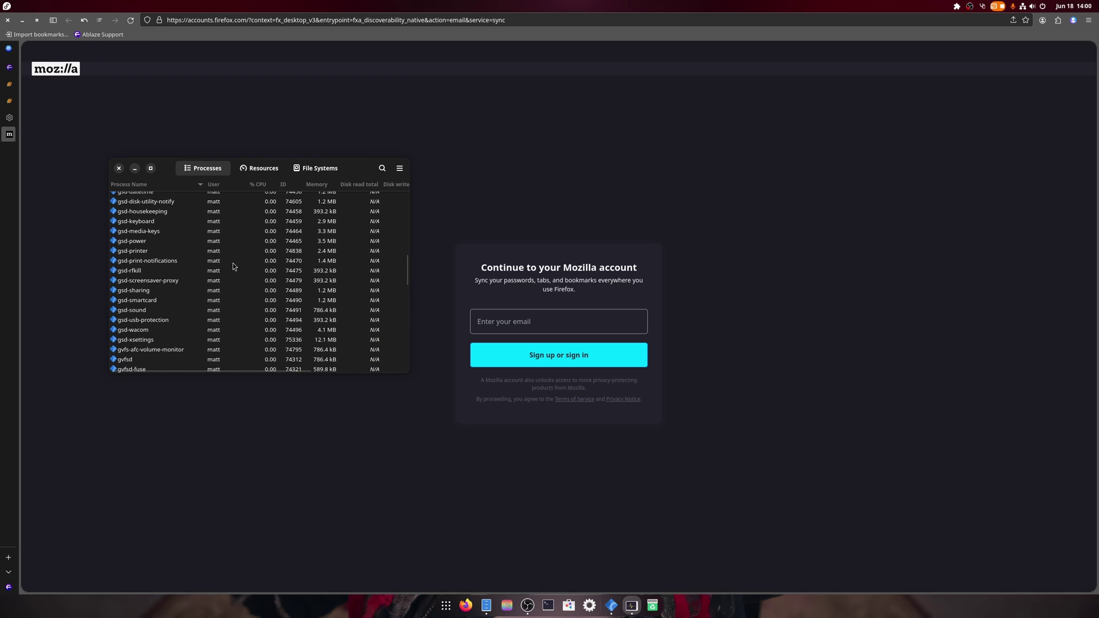
{"action": "scroll", "coordinate": [233, 264], "scroll_direction": "up", "scroll_amount": 8}
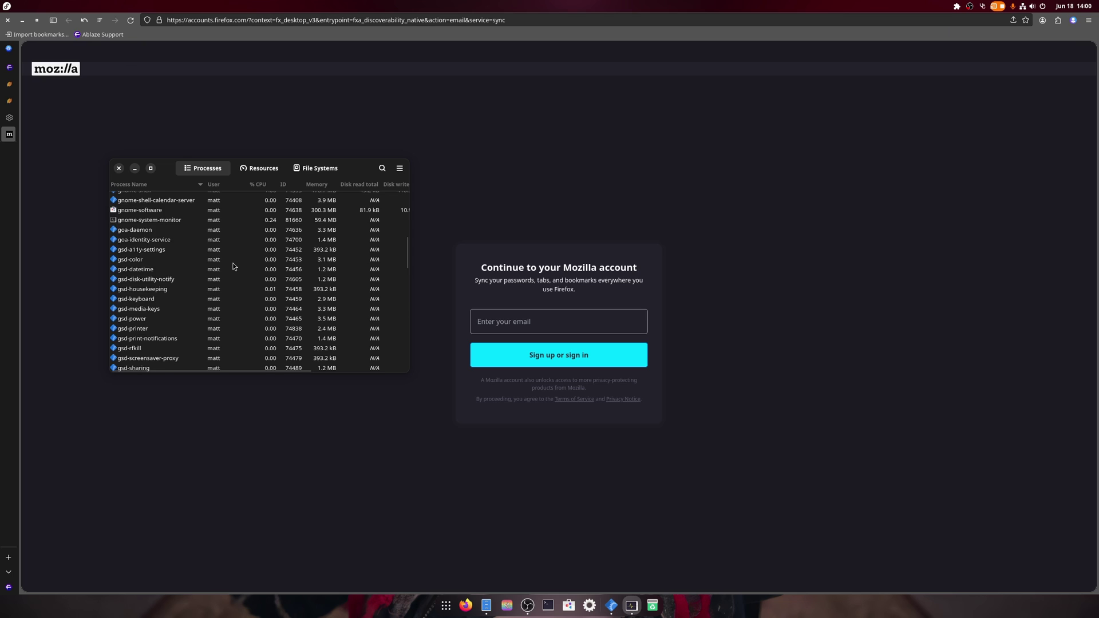
{"action": "scroll", "coordinate": [232, 263], "scroll_direction": "up", "scroll_amount": 4}
{"action": "left_click", "coordinate": [130, 223]}
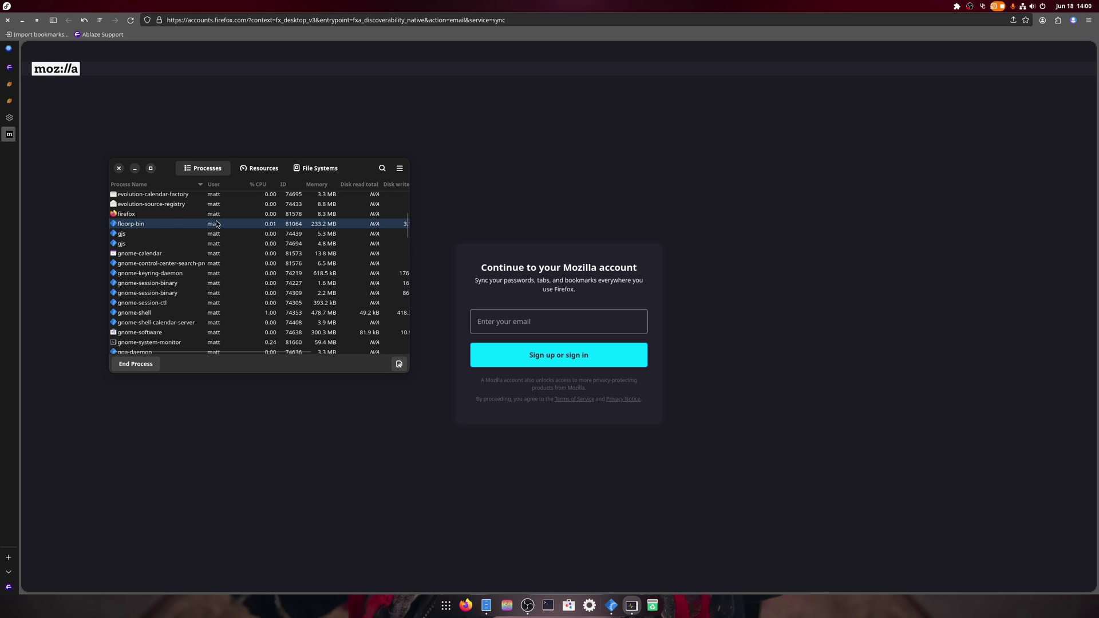
Step: Kill the firefox process and confirm the kill
{"action": "left_click", "coordinate": [325, 216]}
{"action": "right_click", "coordinate": [128, 216]}
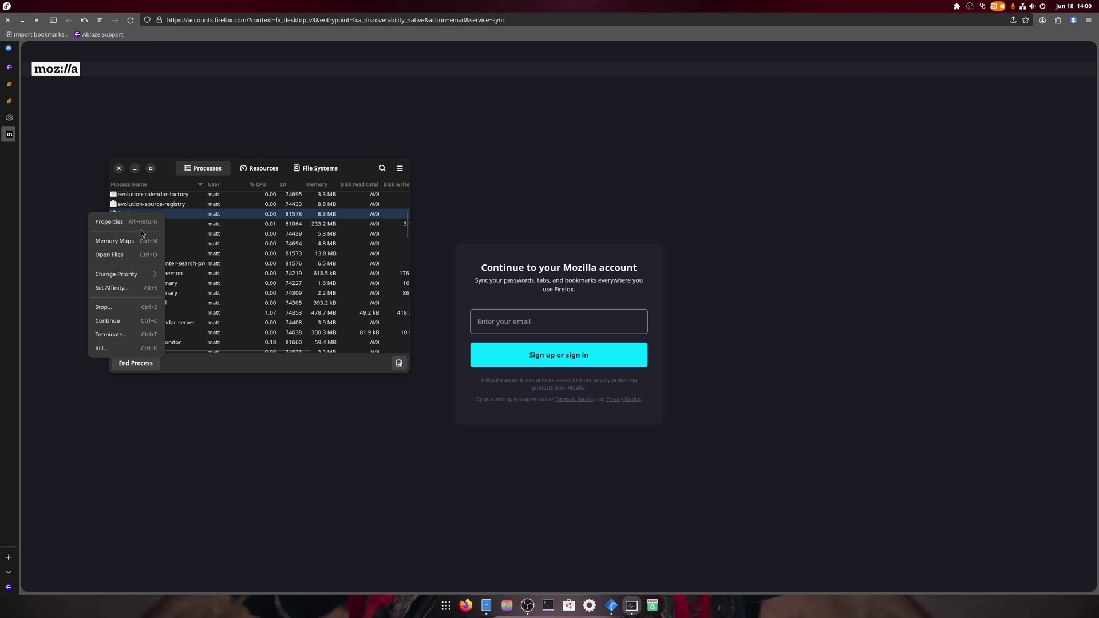
{"action": "left_click", "coordinate": [115, 348]}
{"action": "left_click", "coordinate": [335, 298]}
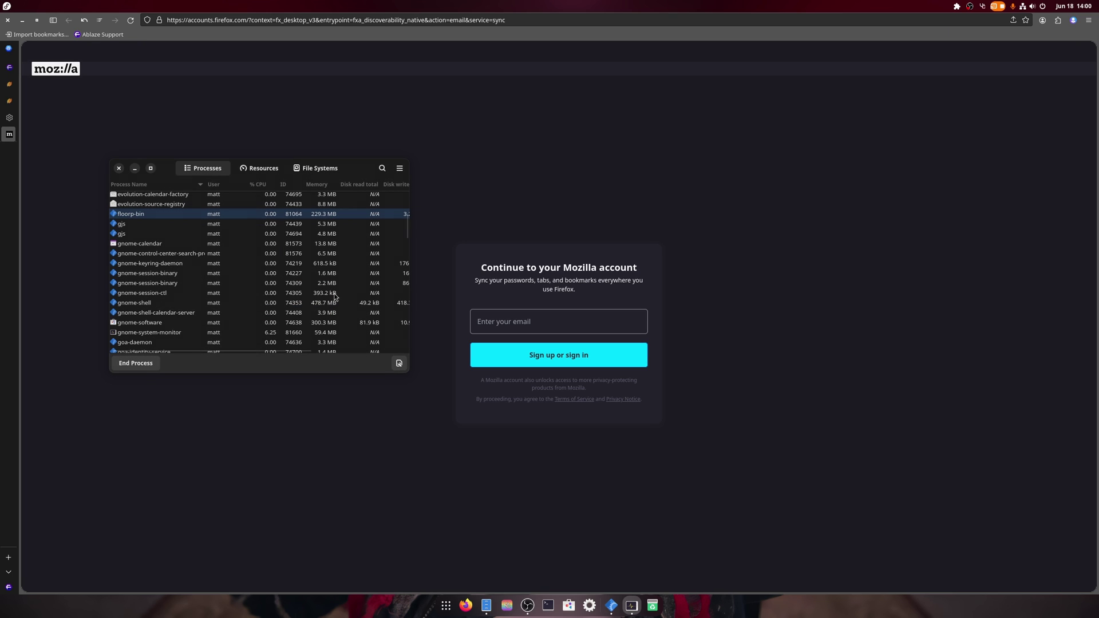
{"action": "left_click", "coordinate": [118, 168]}
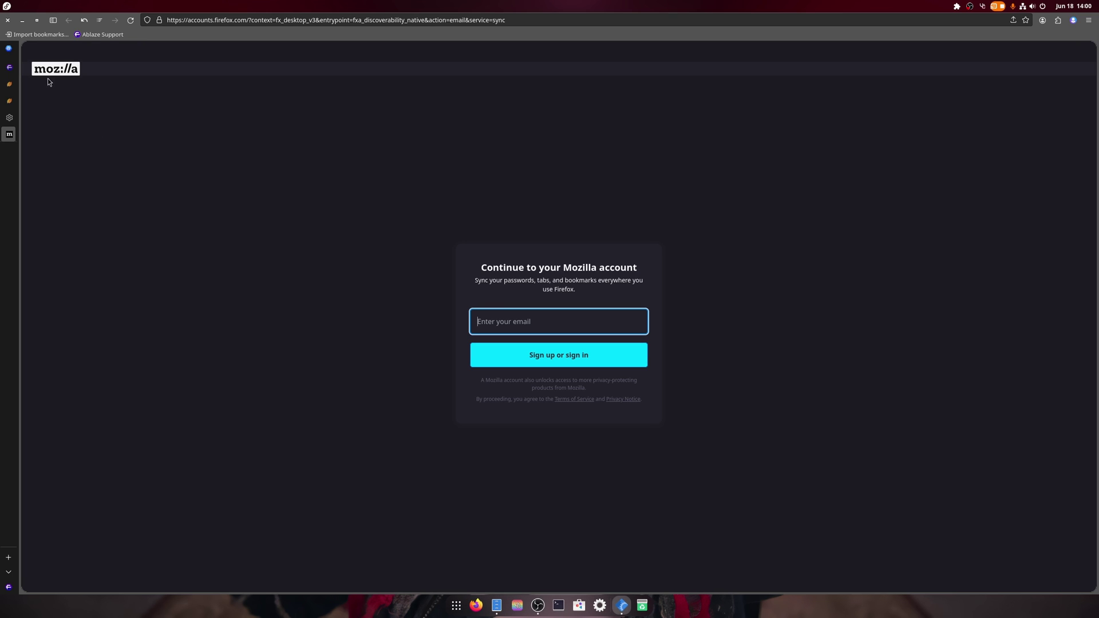